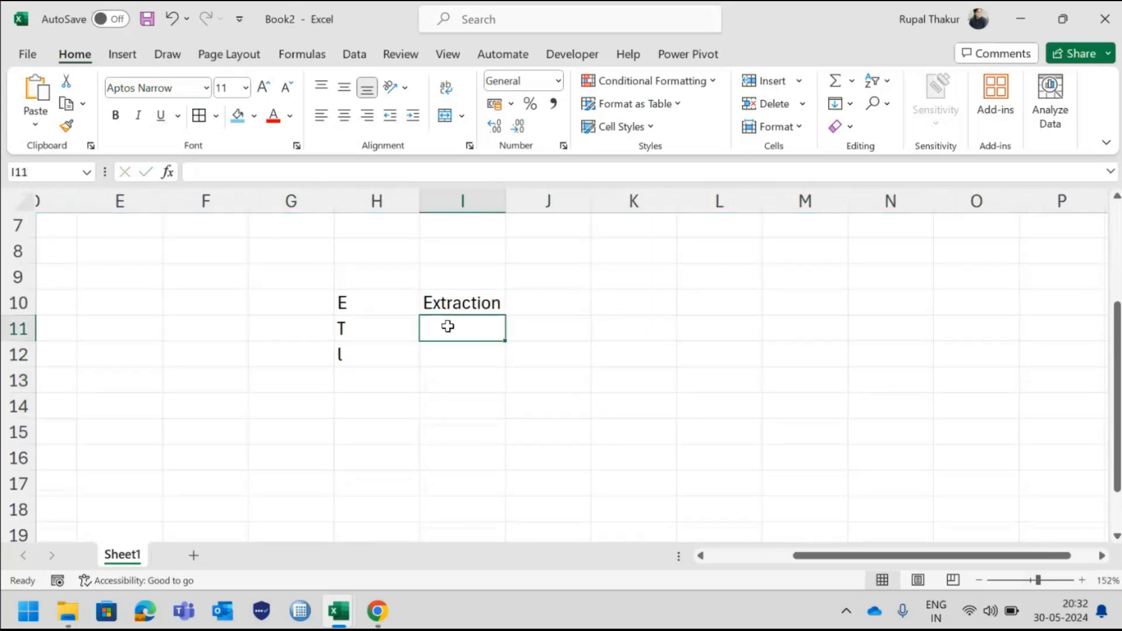
Step: Complete the ETL list by entering "Transformation" beside T in I11 and "Load" beside l in I12
type("Transformation")
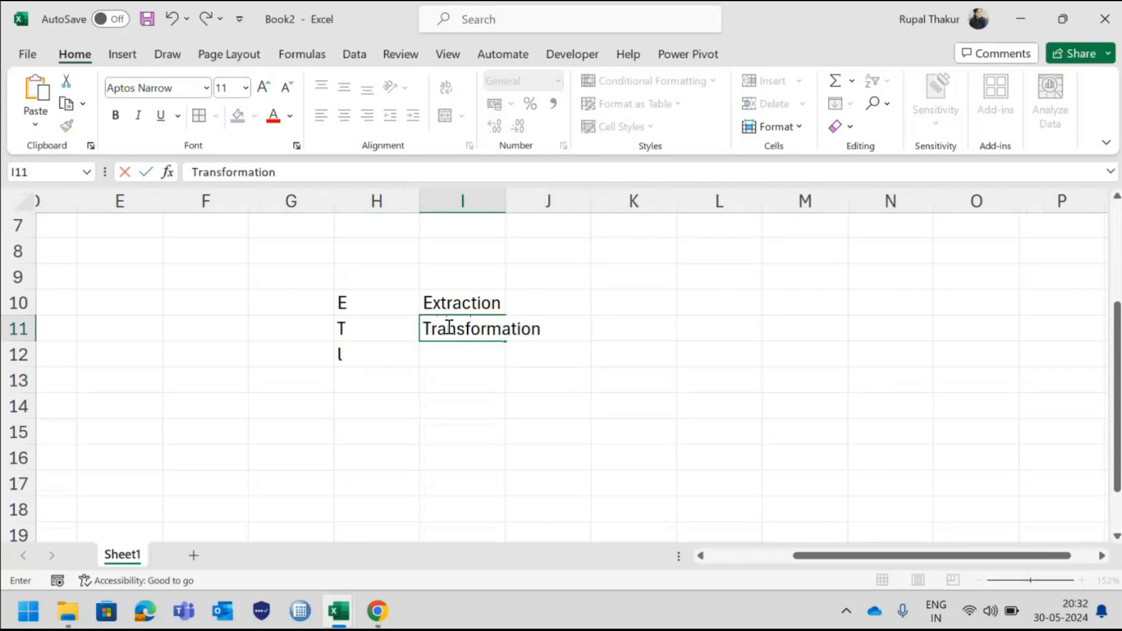
key("Return")
type("Load")
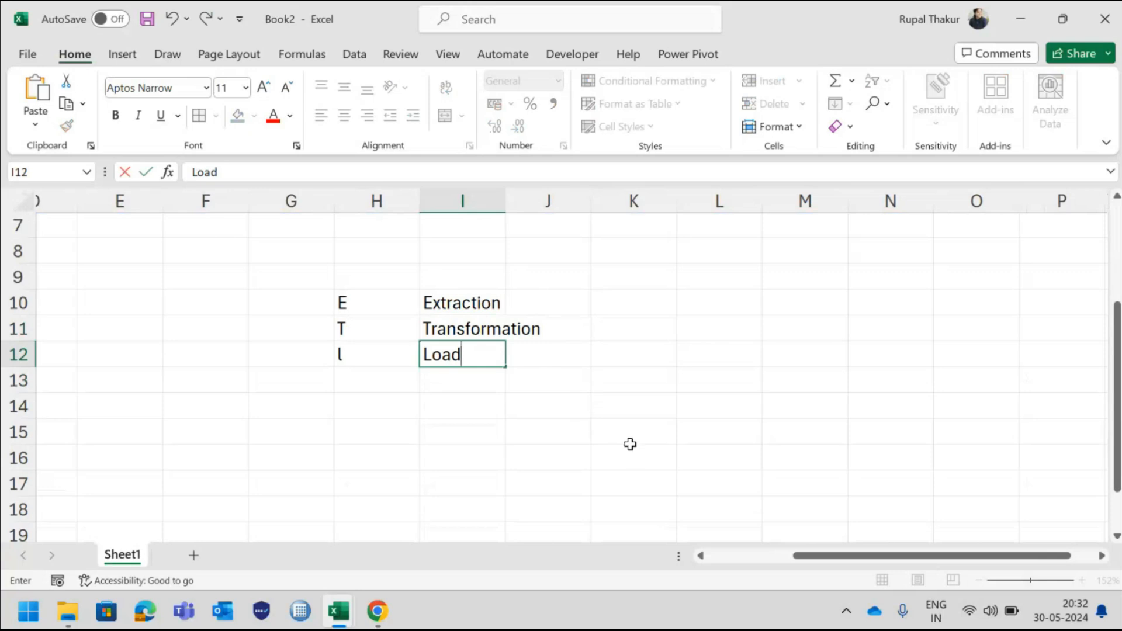
left_click(630, 443)
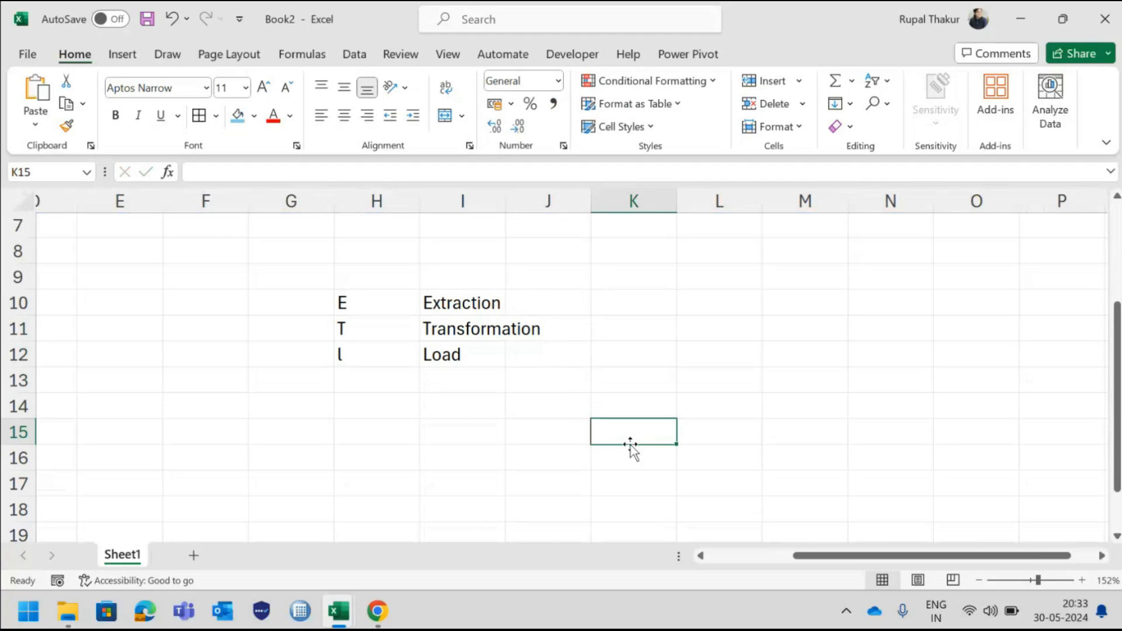
scroll(630, 448, "down", 3)
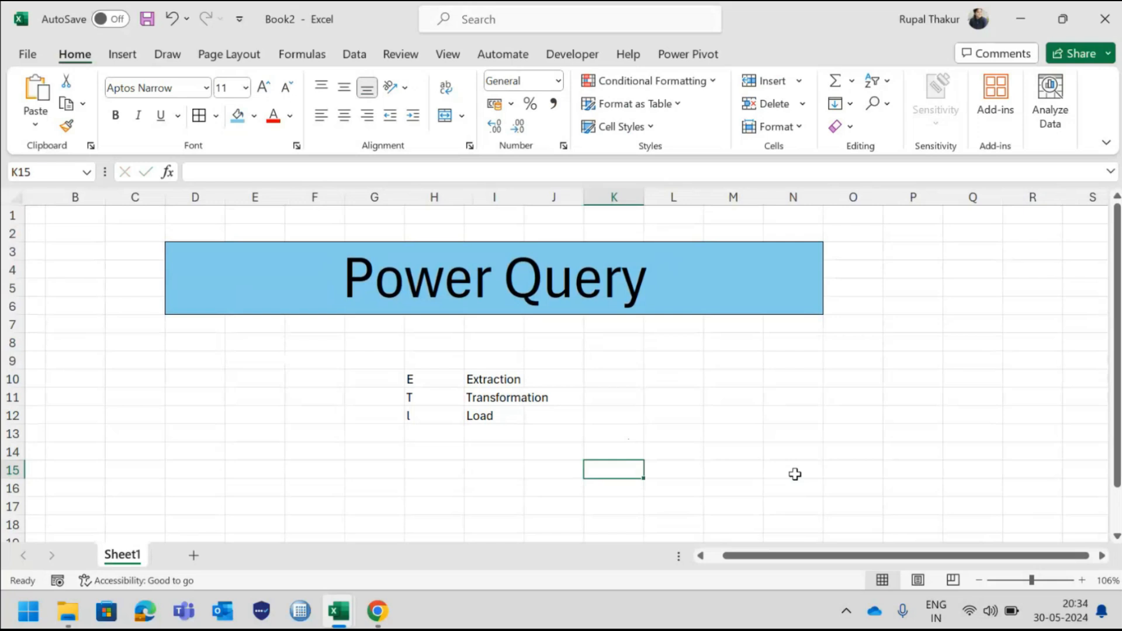
Step: Examine the data source categories available for importing data, including file, database, Azure, Power Platform and online services
left_click(354, 58)
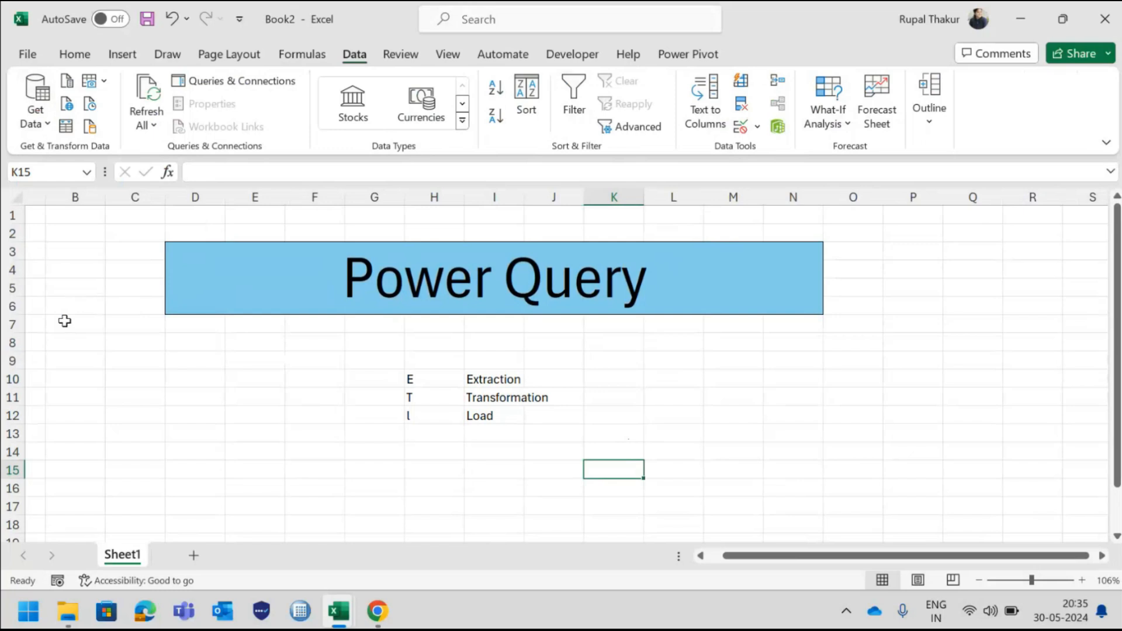
scroll(64, 321, "left", 1)
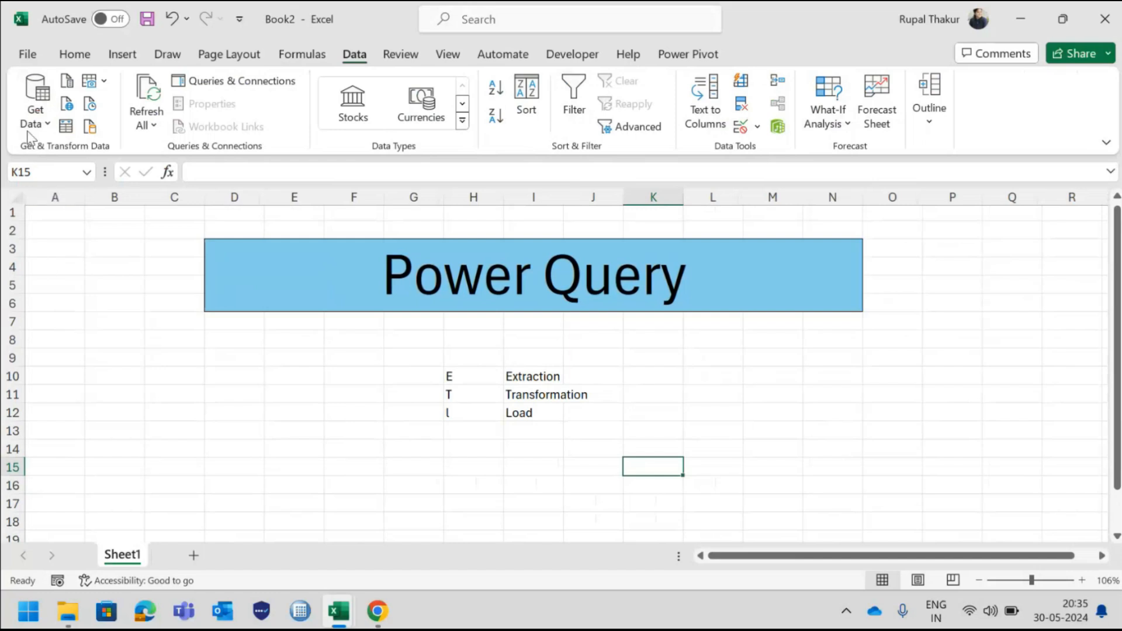
left_click(50, 125)
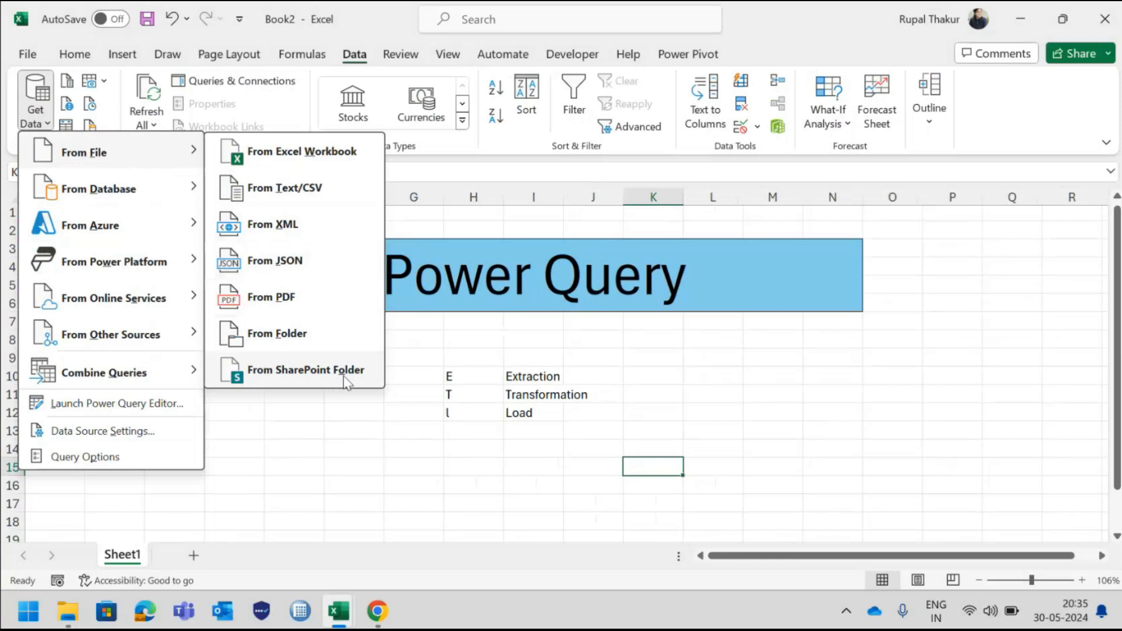
mouse_move(124, 193)
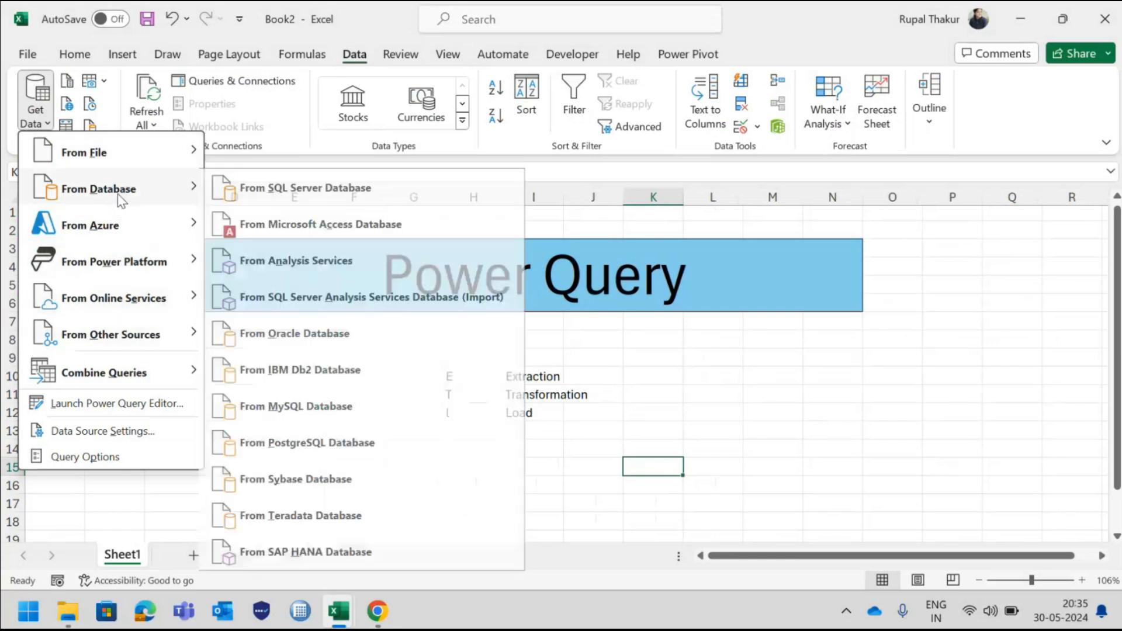
mouse_move(132, 231)
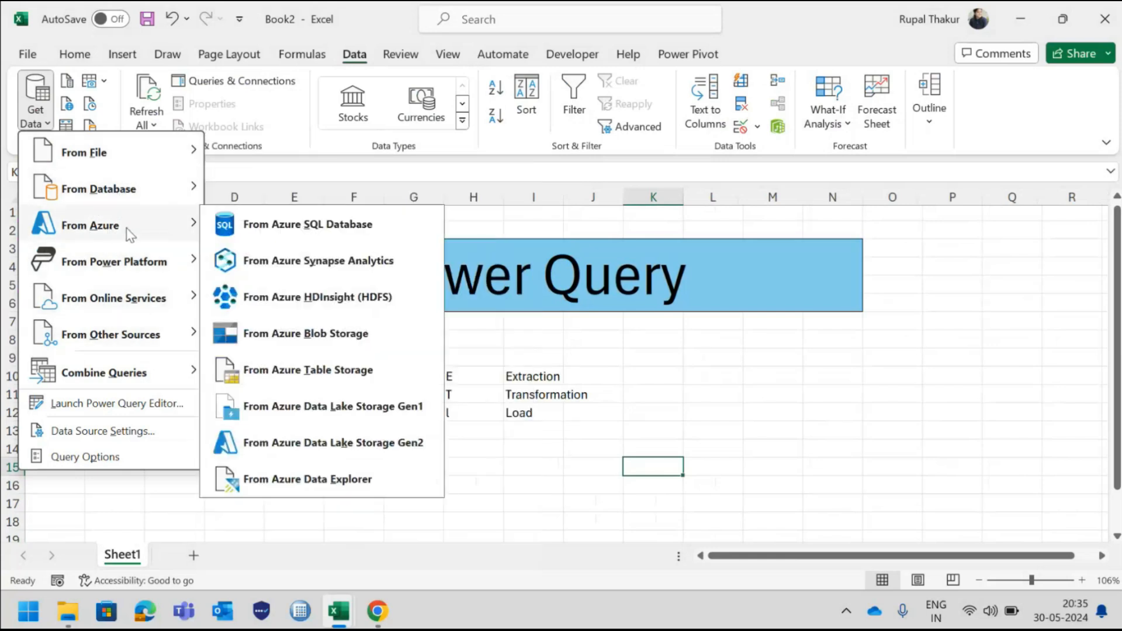
mouse_move(170, 266)
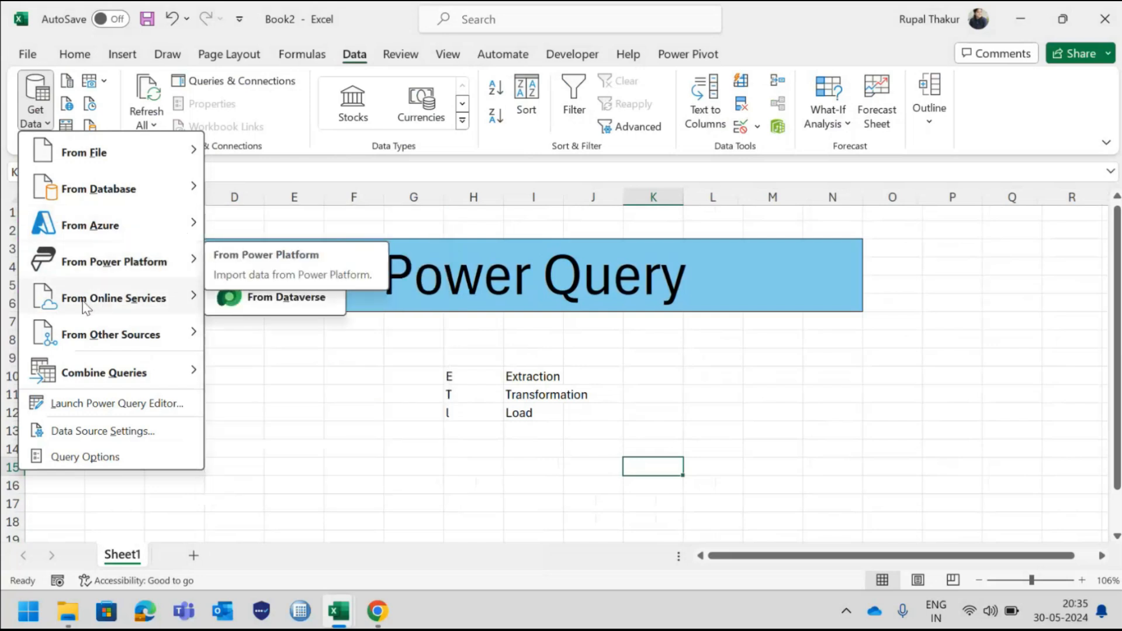
mouse_move(187, 305)
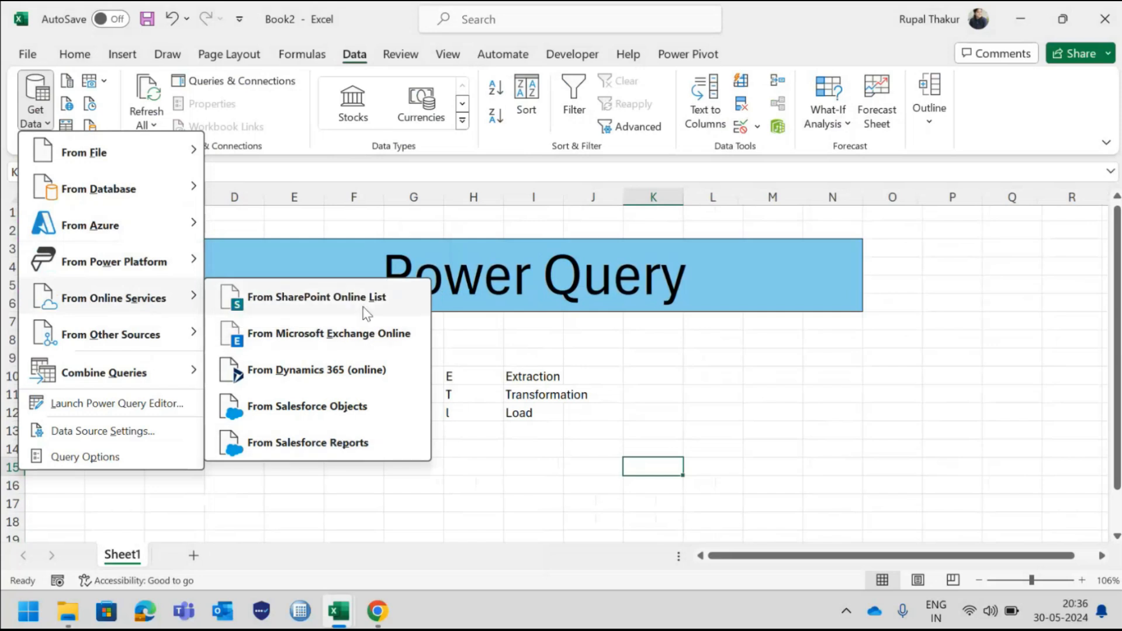
mouse_move(120, 372)
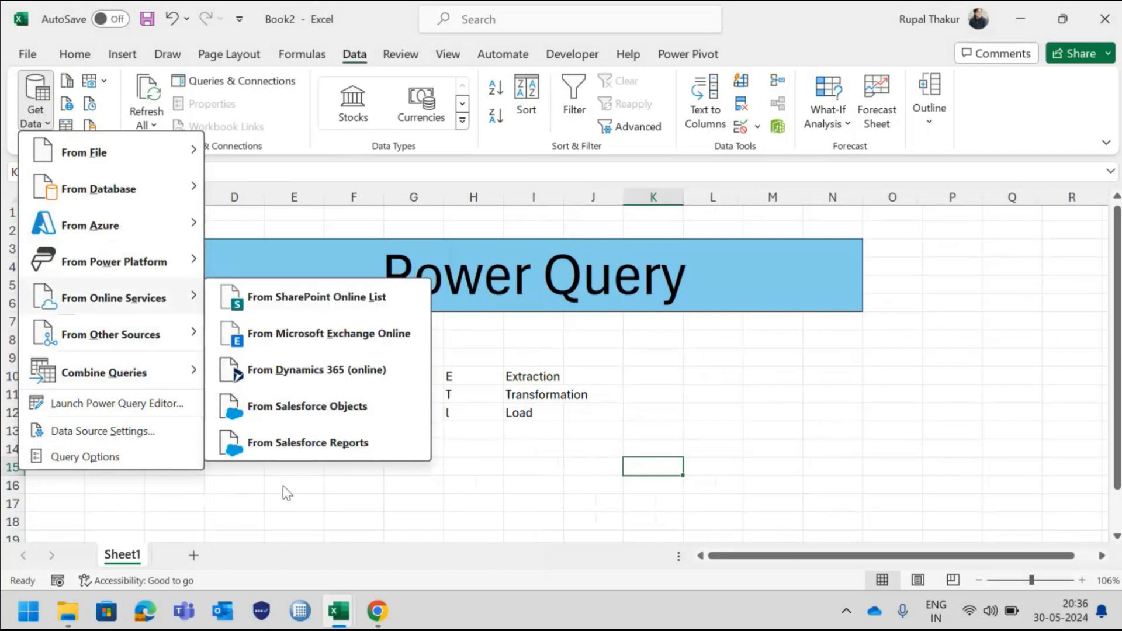
key("Escape")
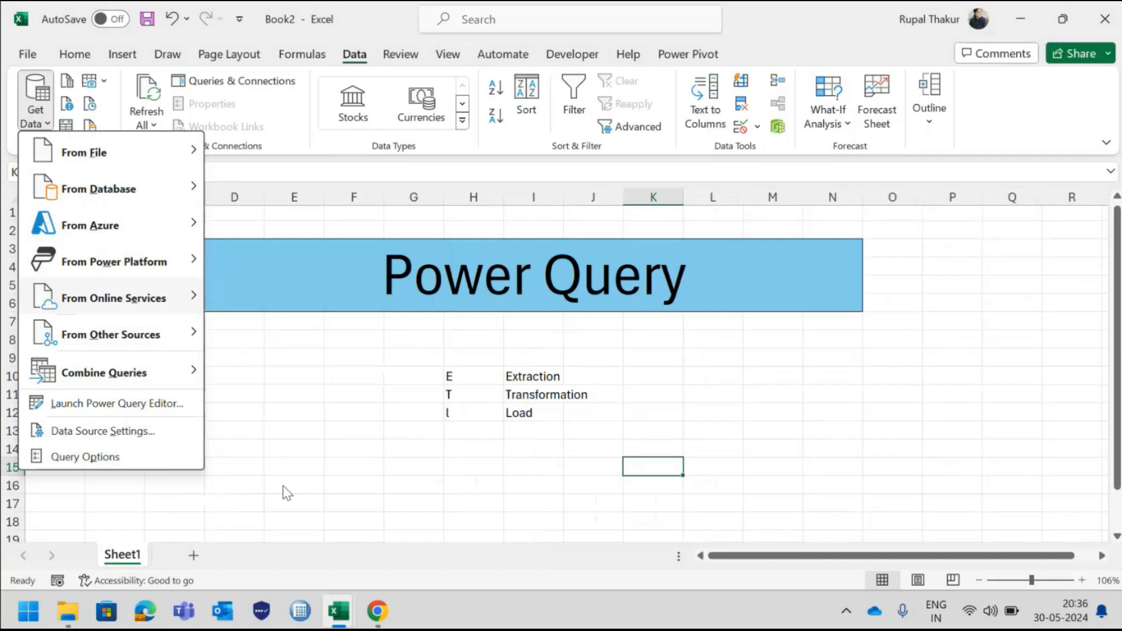
key("Escape")
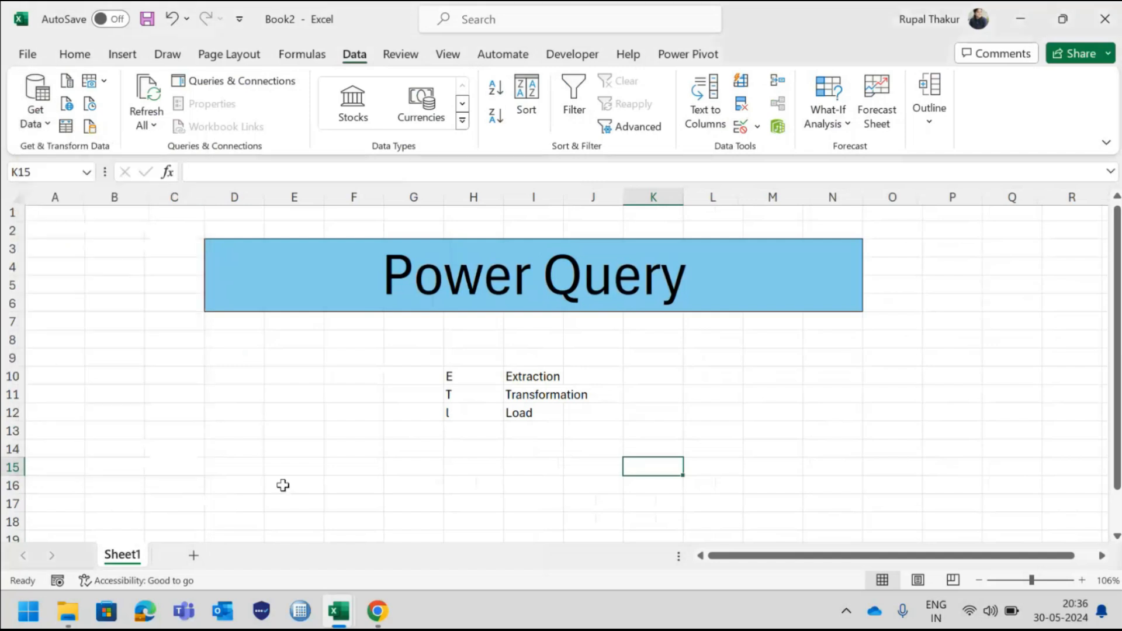
Step: Import data from a folder, choosing the My Employee data folder as the source
left_click(51, 121)
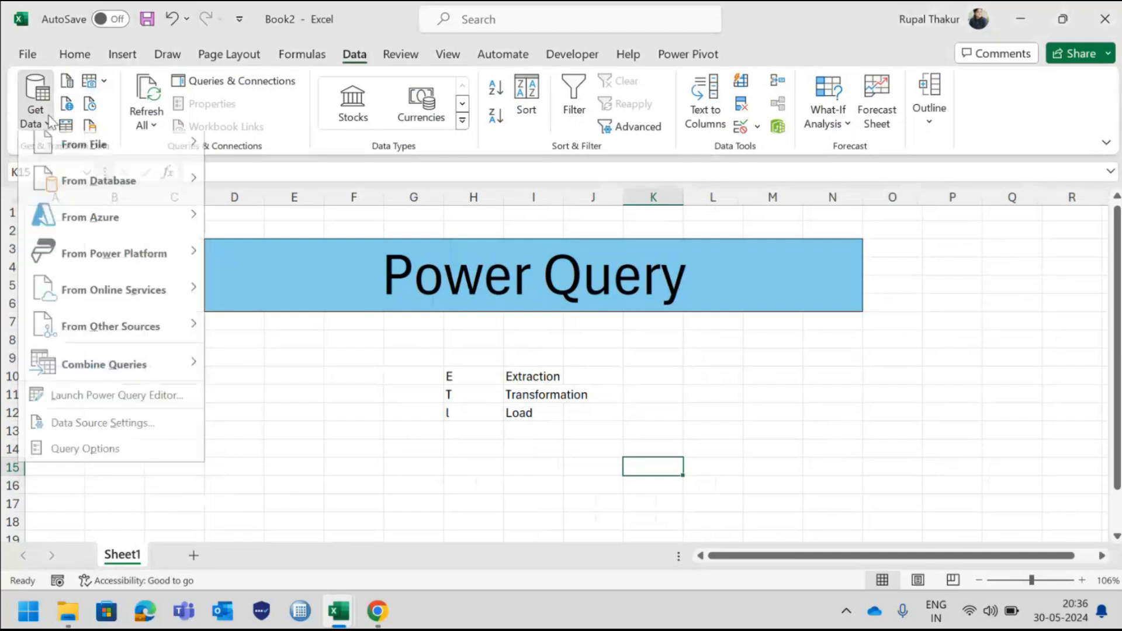
mouse_move(109, 153)
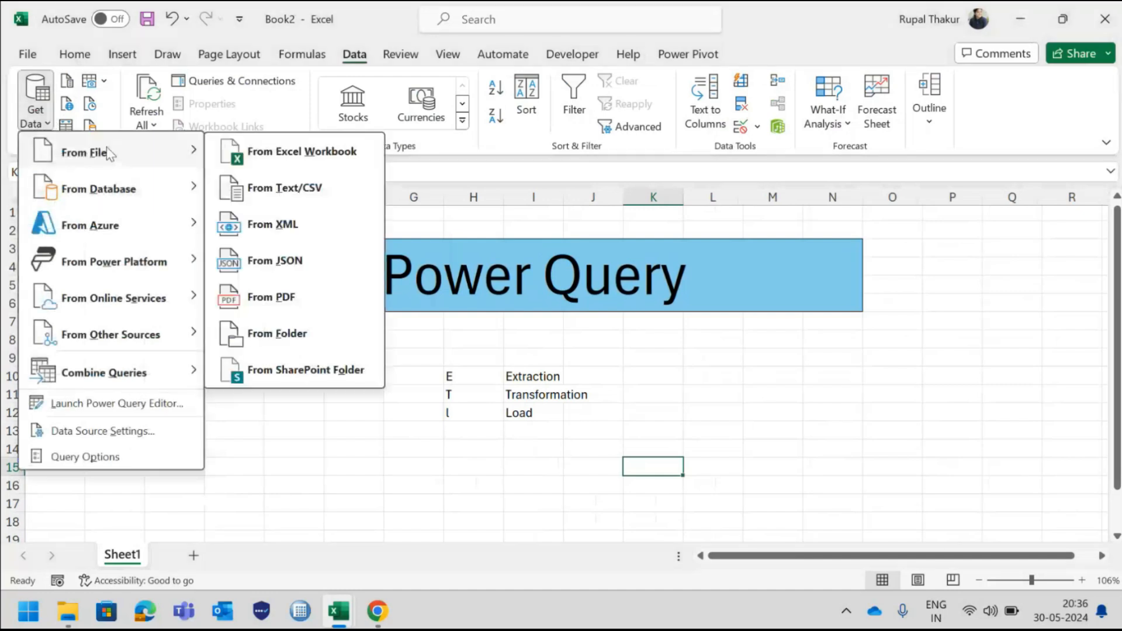
left_click(314, 334)
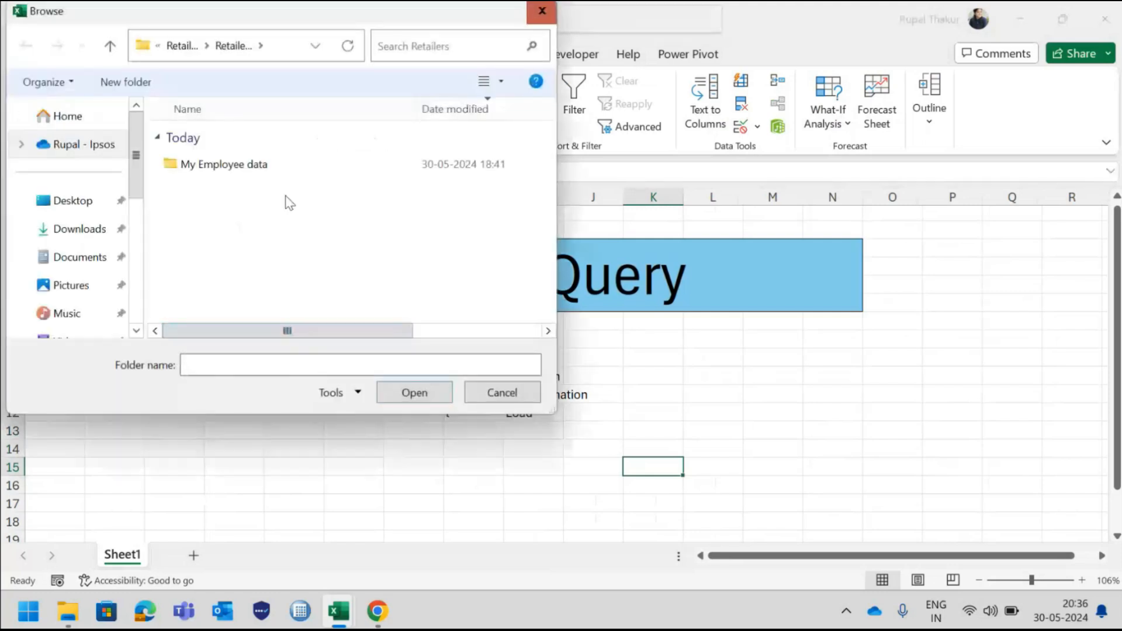
left_click(287, 165)
left_click(410, 394)
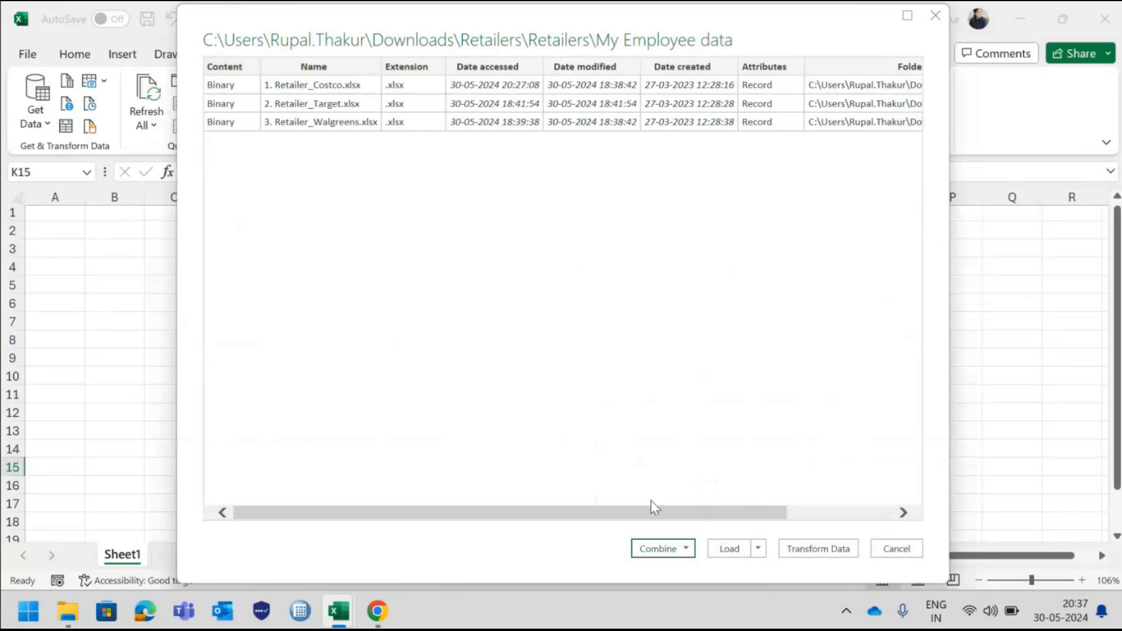
Step: Combine and transform the folder's workbooks, extracting the Data object from each file
left_click(835, 513)
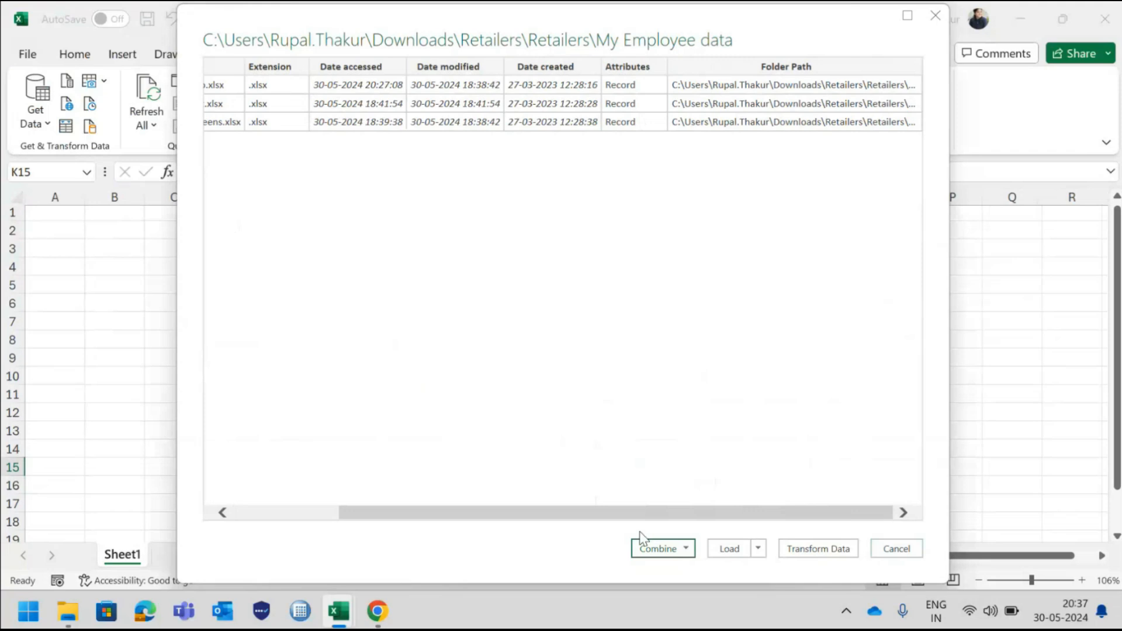
left_click(260, 514)
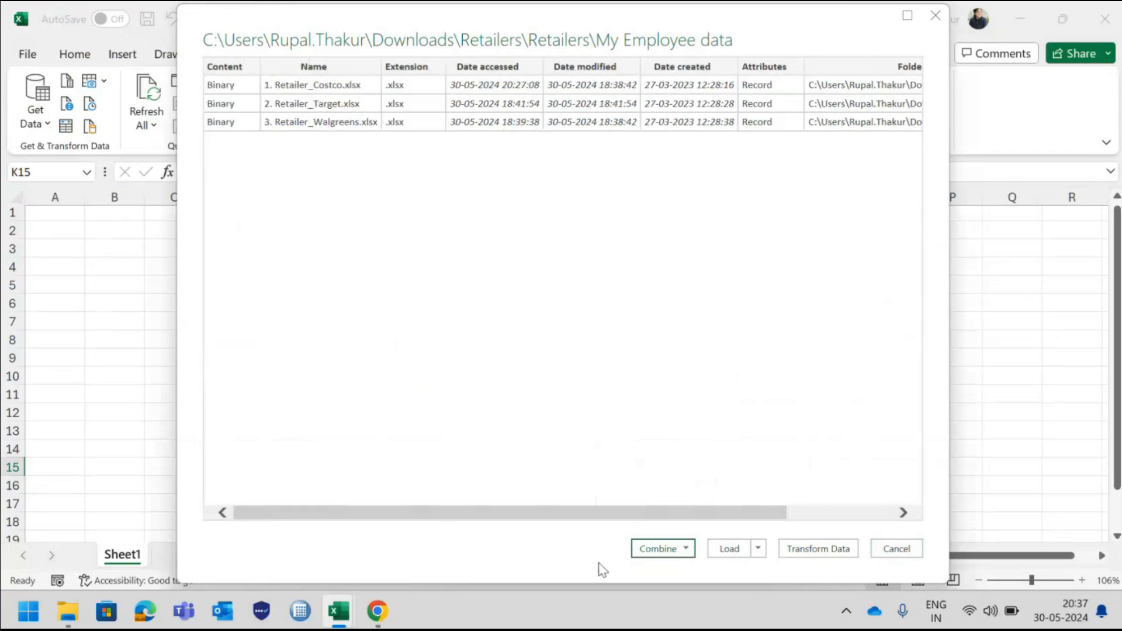
left_click(685, 549)
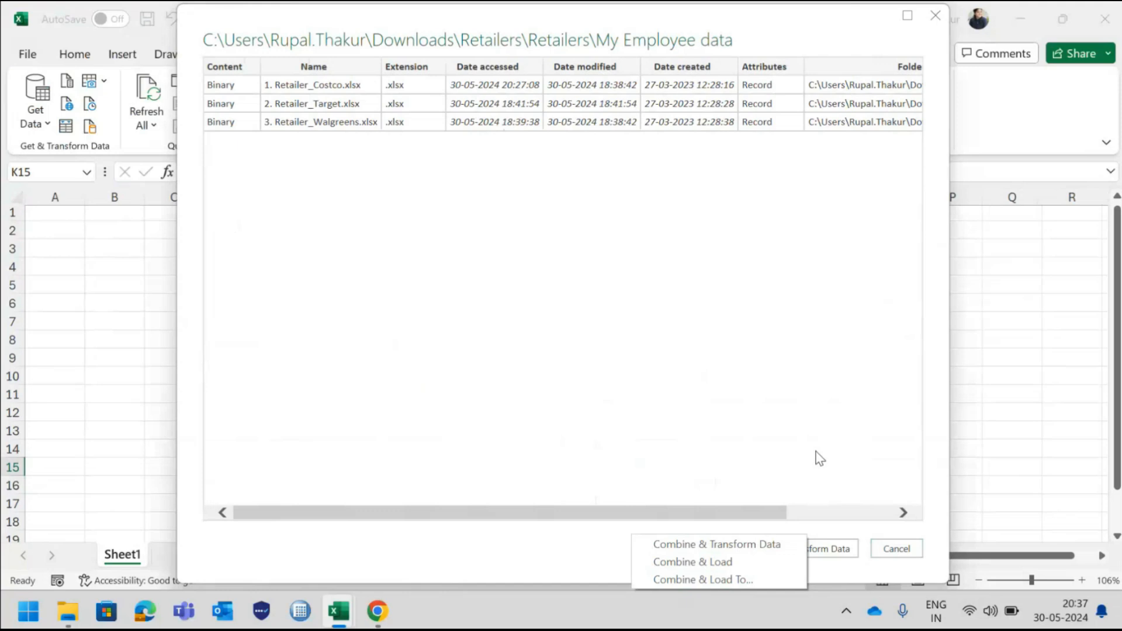
left_click(757, 546)
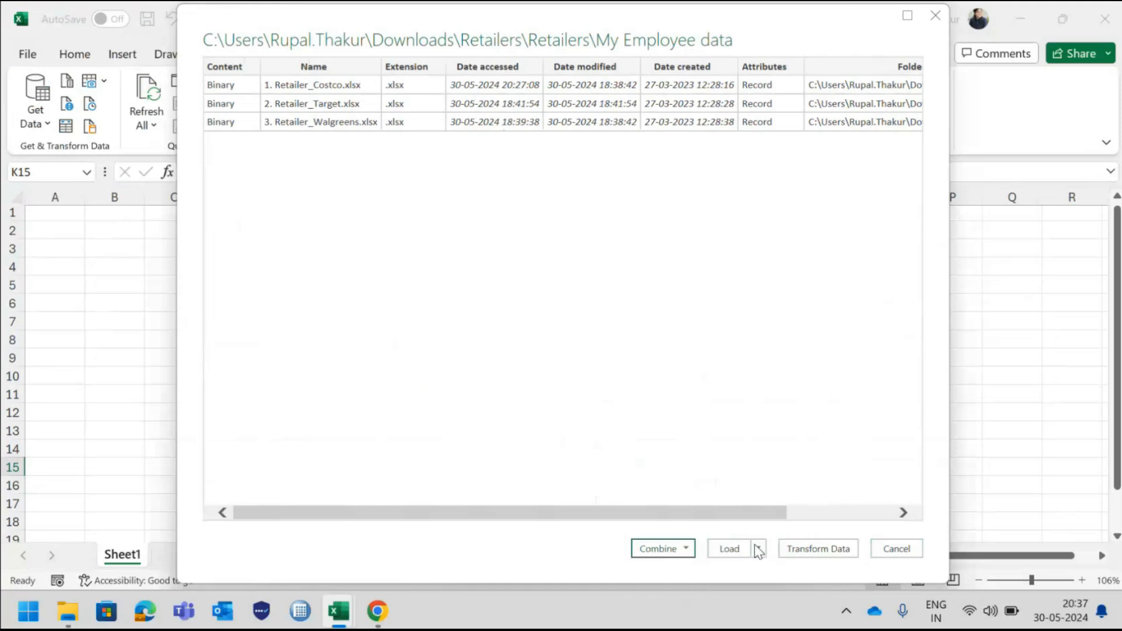
left_click(757, 550)
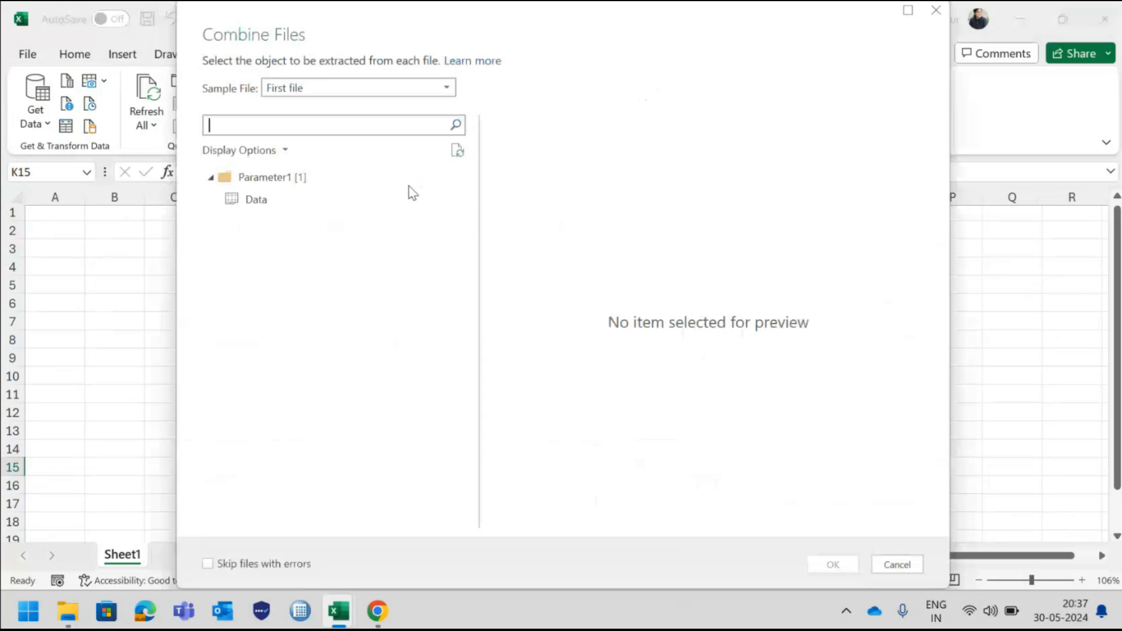
left_click(254, 201)
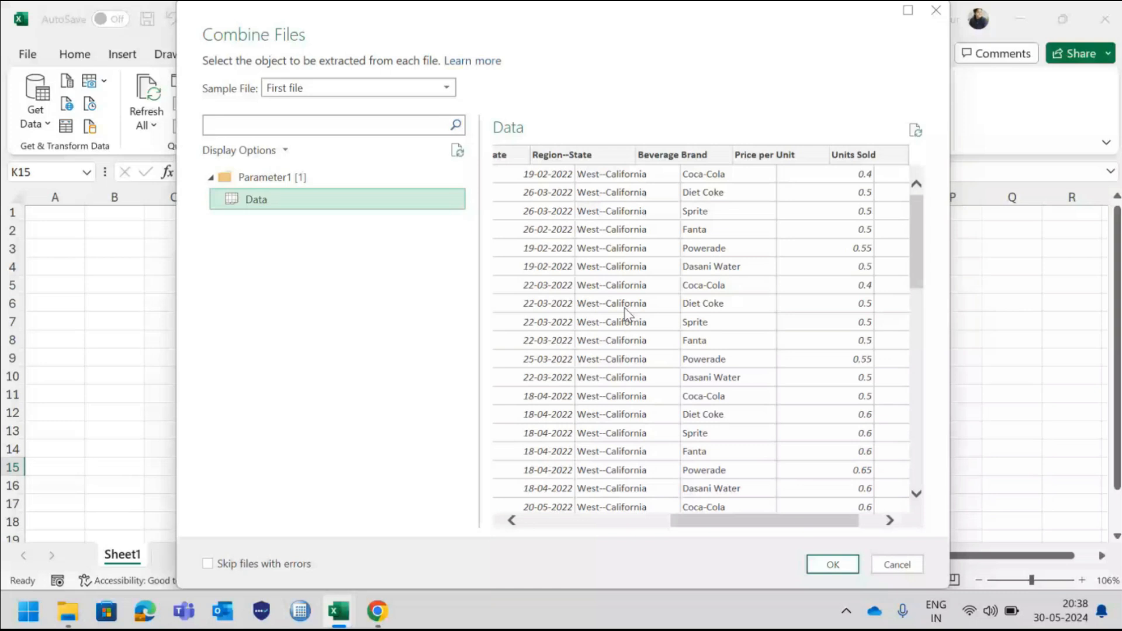
left_click(834, 565)
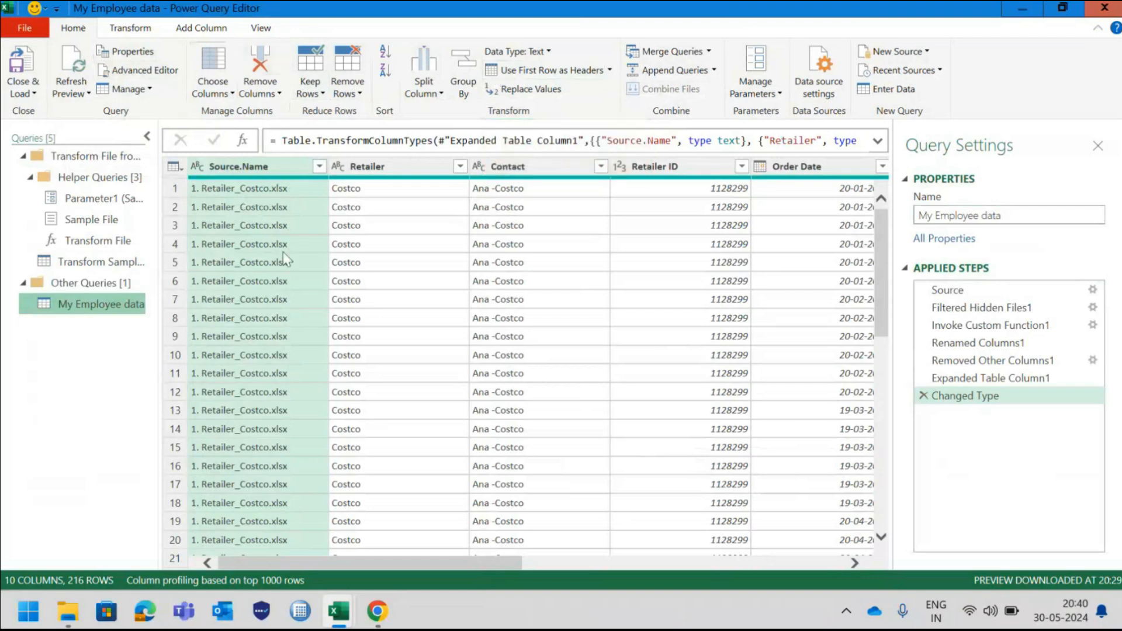
Step: Look over the query editor's commands for transforming data, adding columns and adjusting the view
left_click(135, 31)
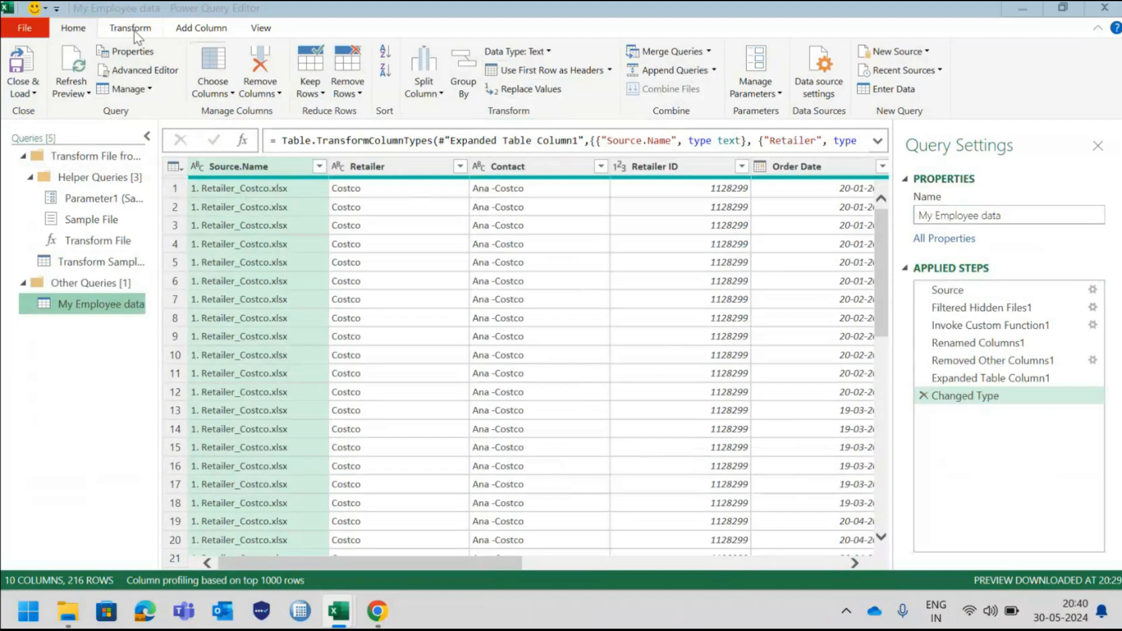
left_click(841, 438)
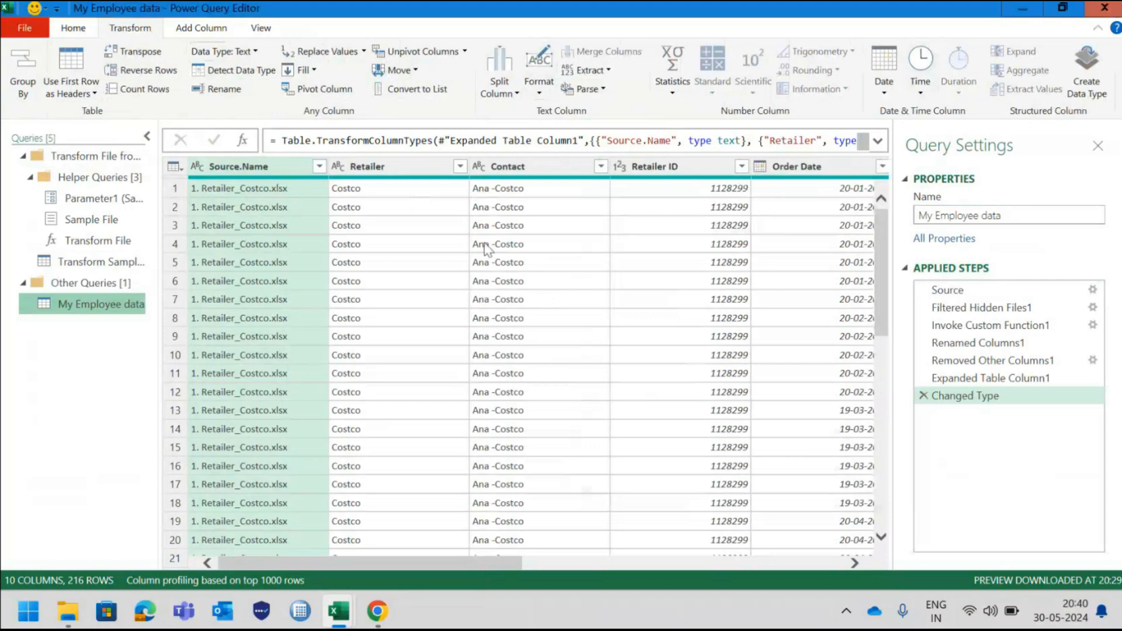
left_click(204, 29)
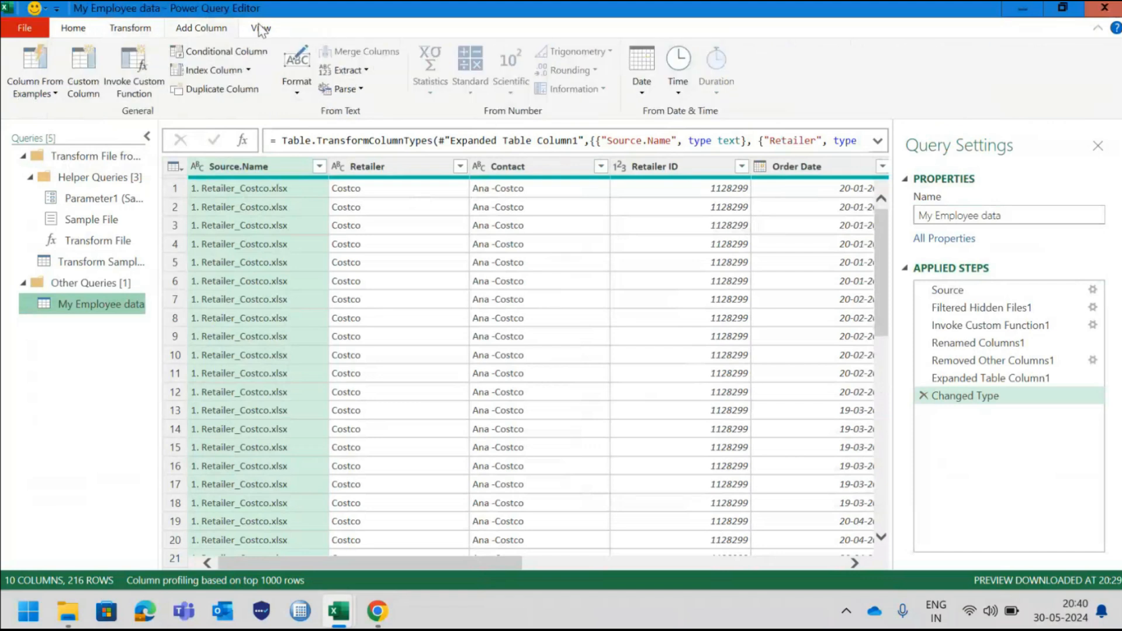
left_click(261, 30)
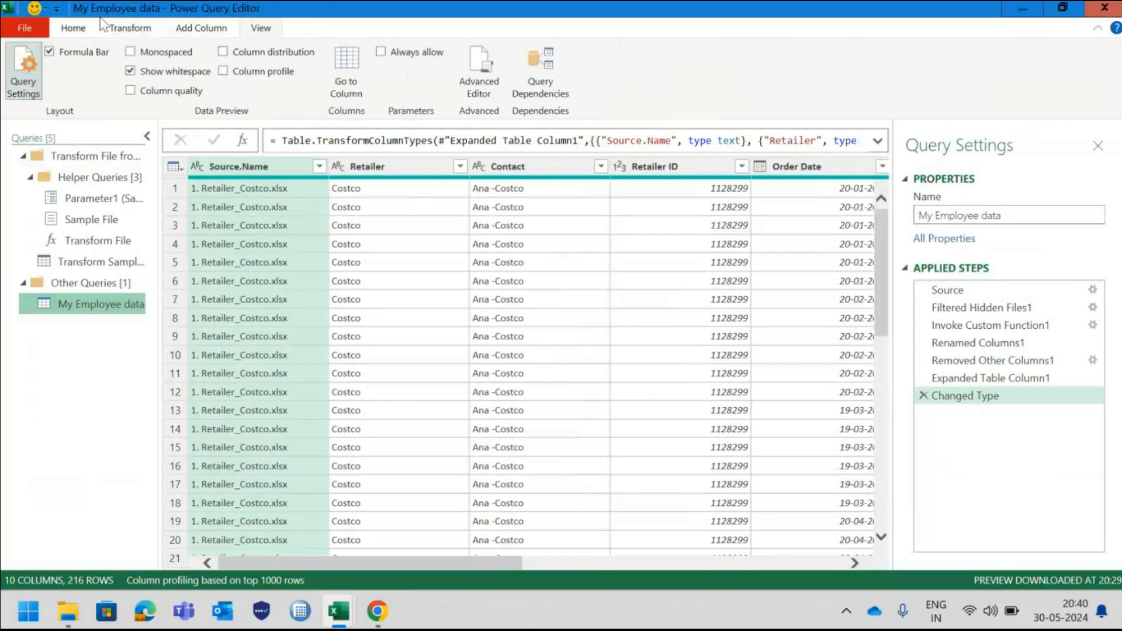
left_click(130, 30)
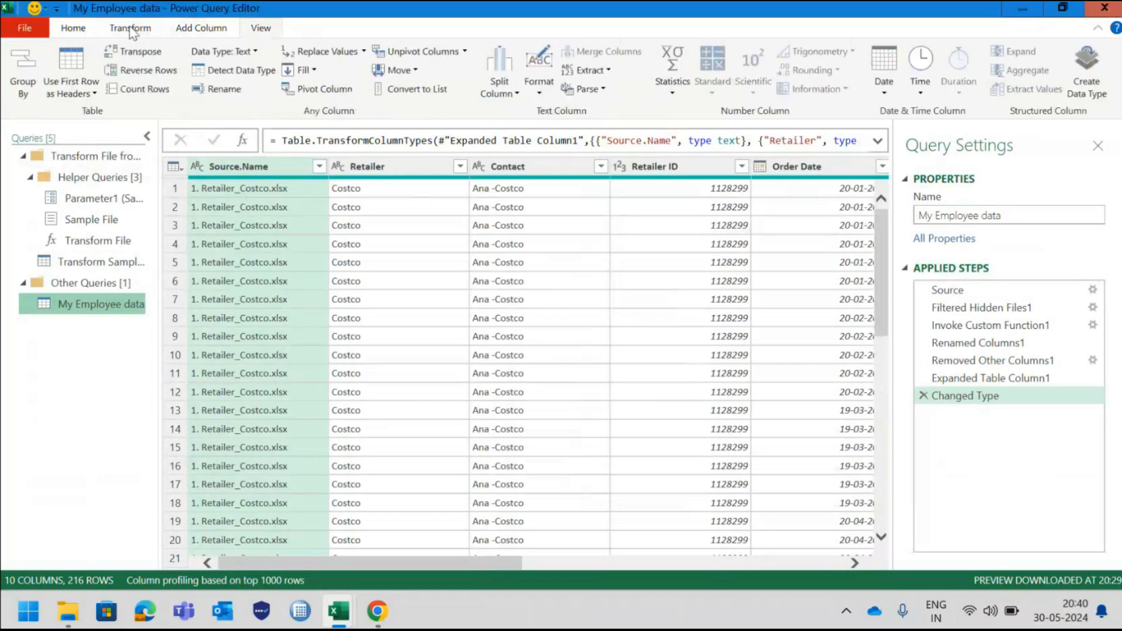
Step: Collapse the list of queries, then examine the full Changed Type formula and the combined rows
left_click(149, 137)
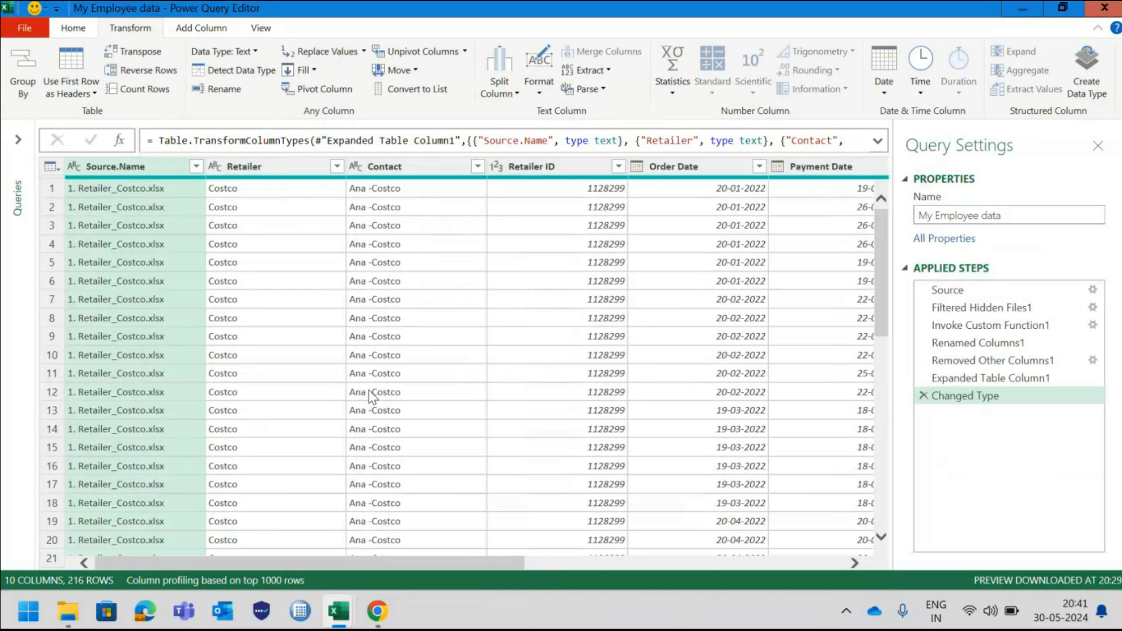
left_click(878, 143)
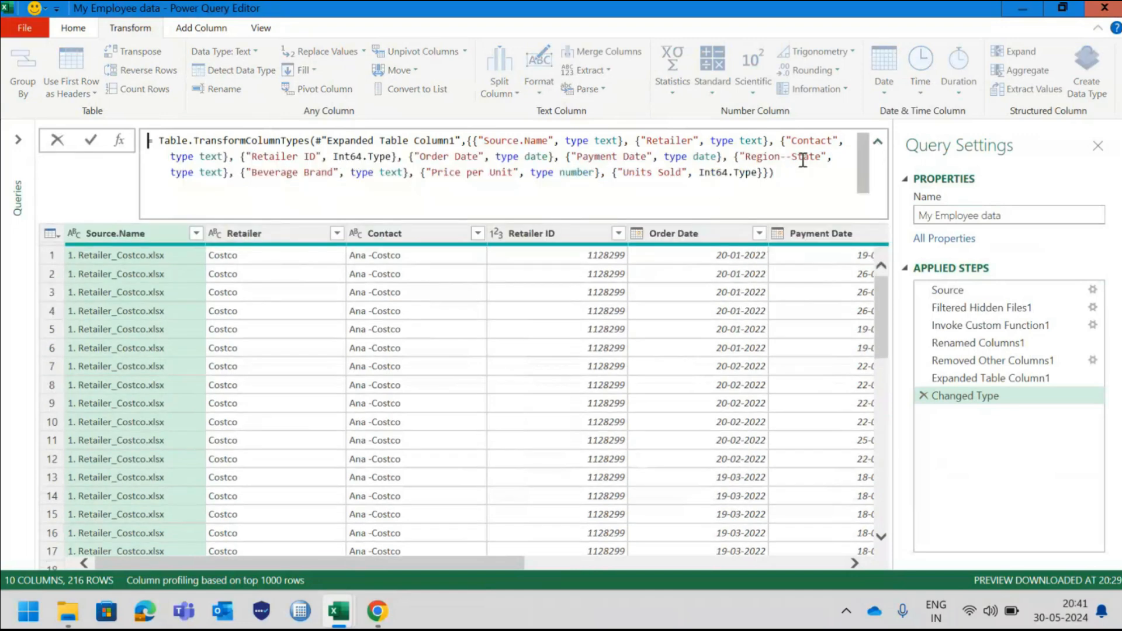
left_click(878, 145)
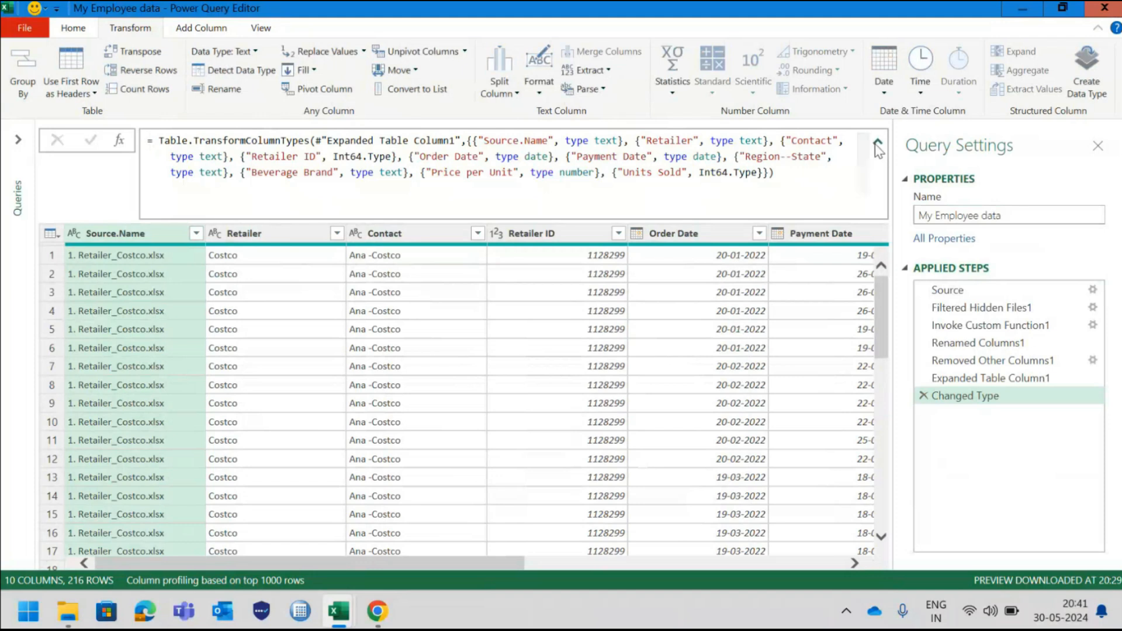
left_click(878, 145)
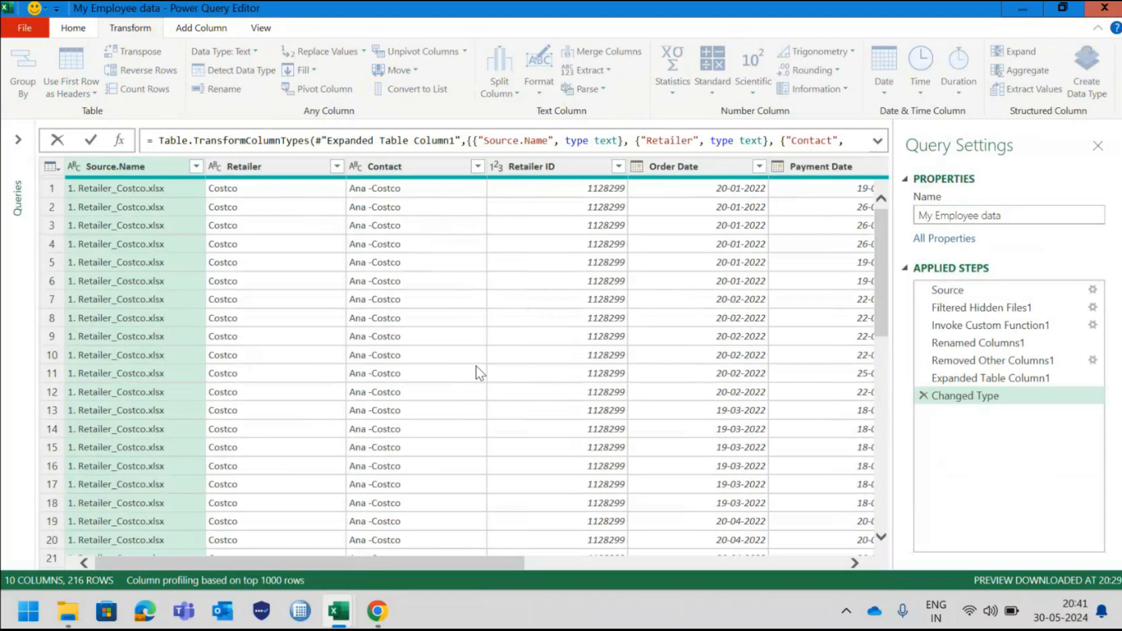
scroll(192, 294, "down", 7)
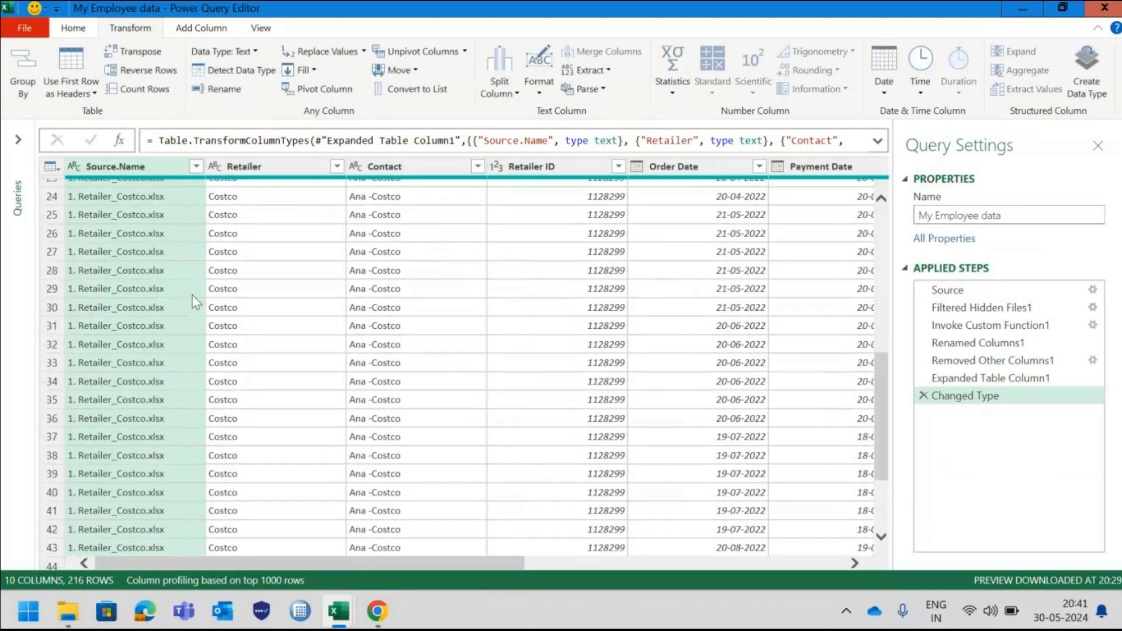
Step: Remove the Source.Name column as a trial, and delete the resulting Removed Columns applied step
scroll(175, 327, "down", 3)
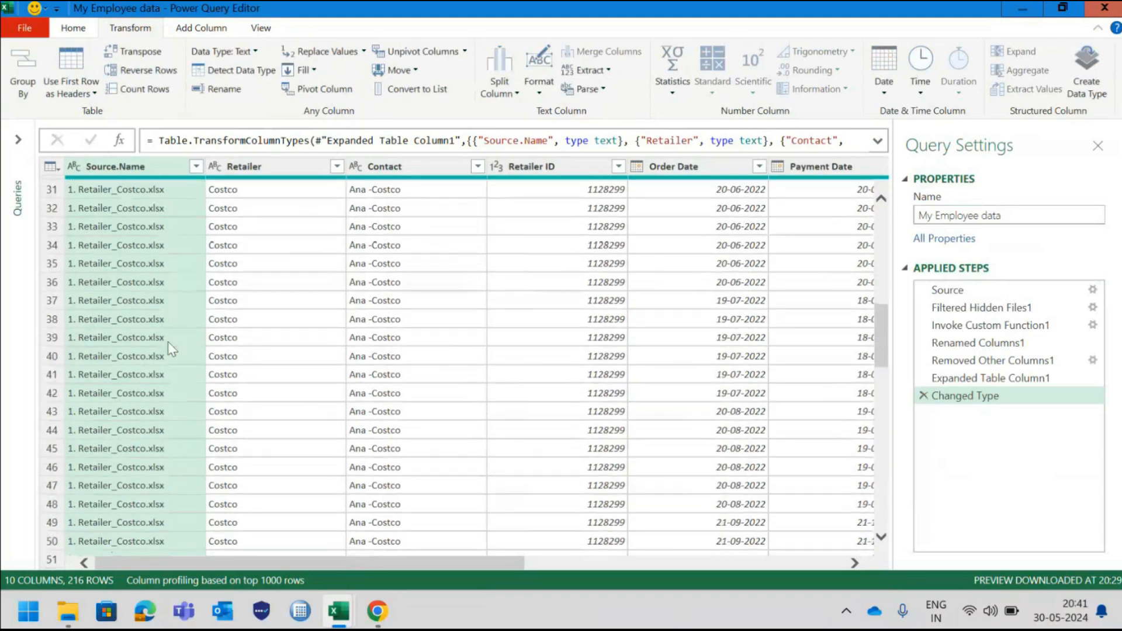
scroll(167, 341, "down", 15)
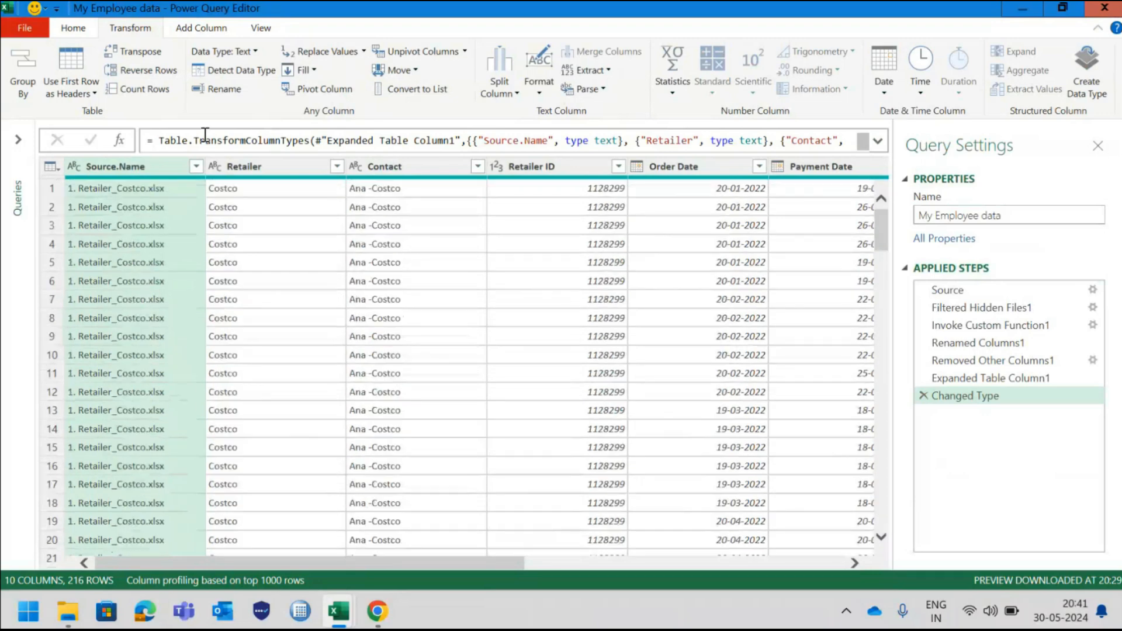
right_click(164, 169)
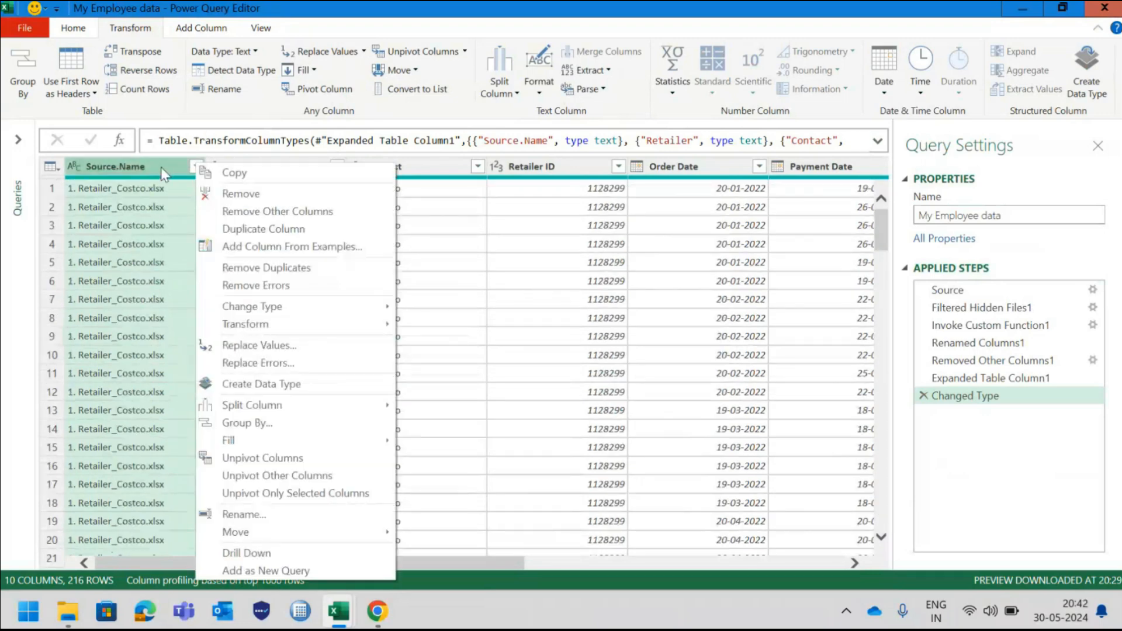
left_click(236, 191)
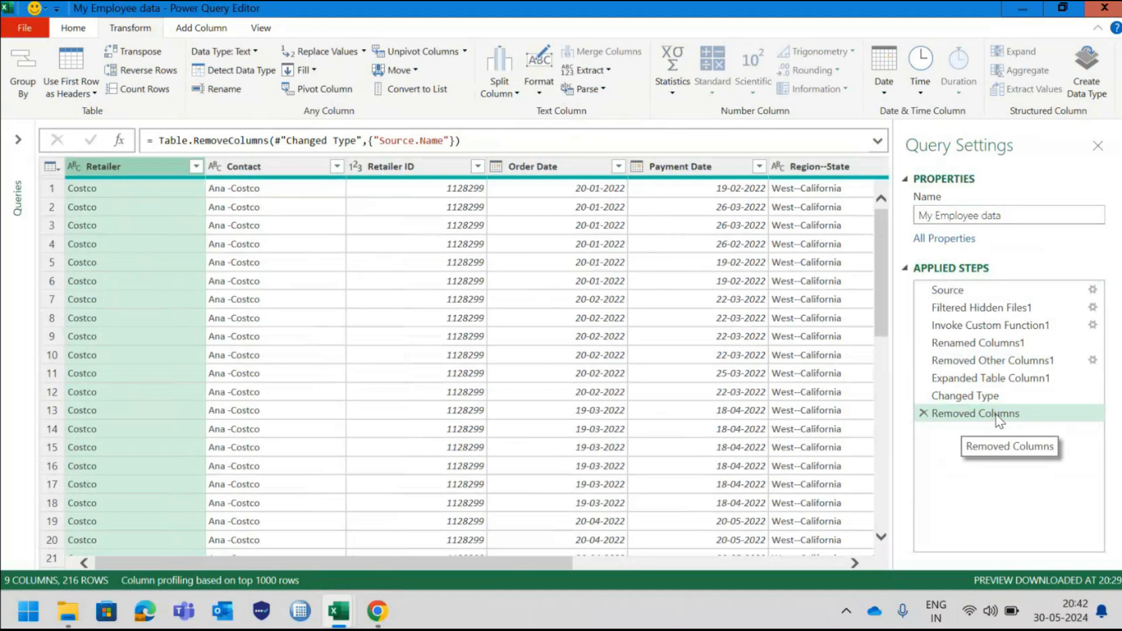
left_click(923, 413)
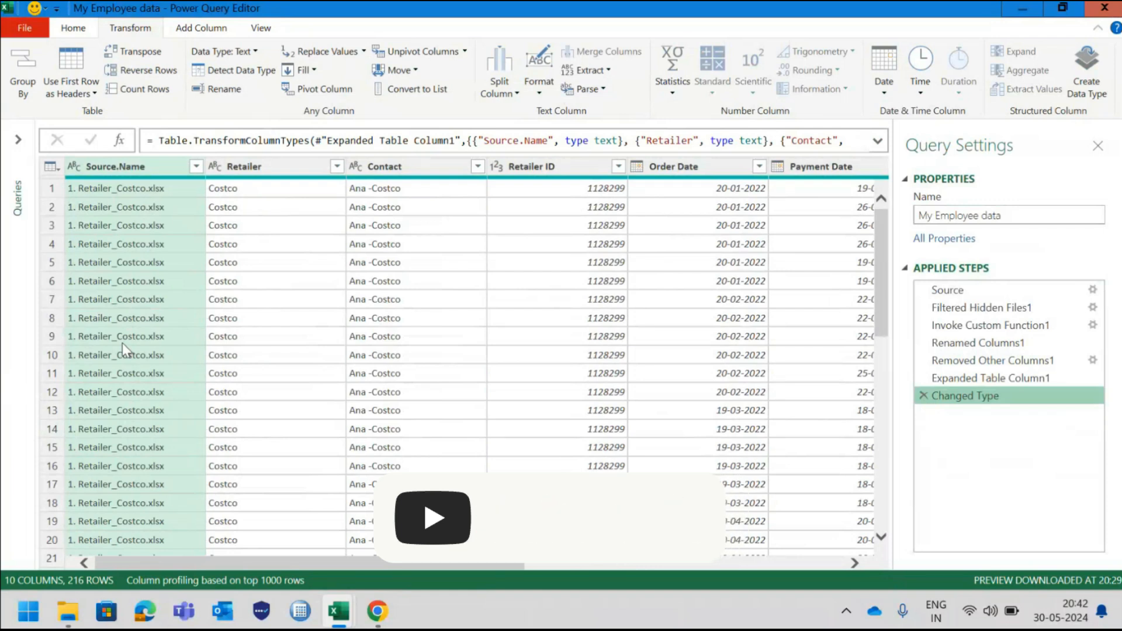
Step: Remove the Source.Name column from the combined query
right_click(194, 187)
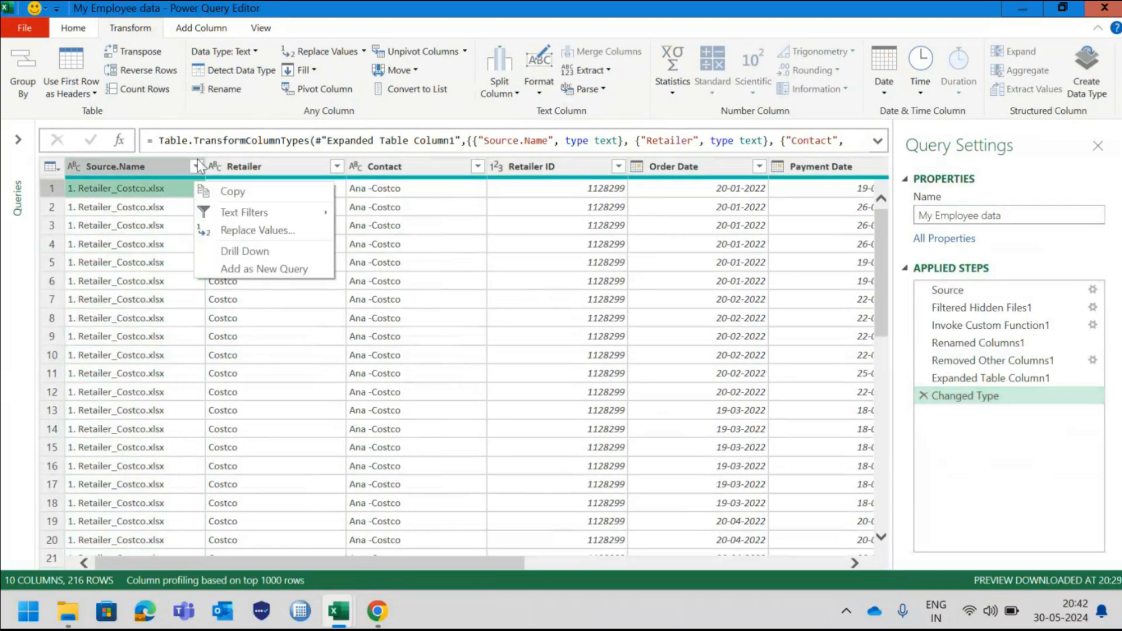
left_click(198, 166)
right_click(197, 165)
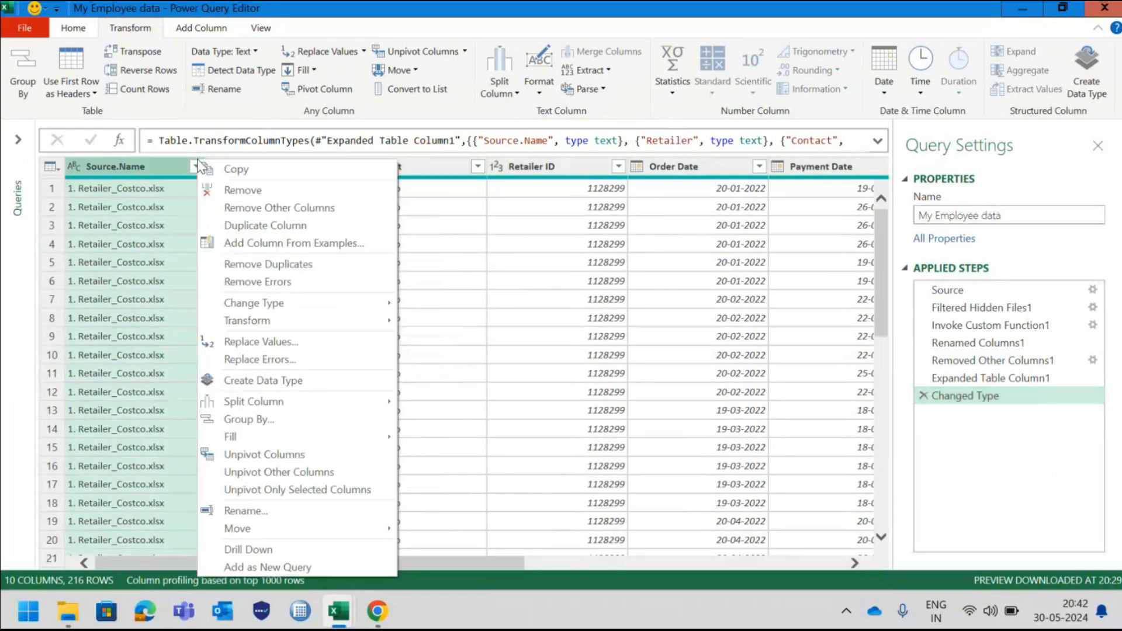
left_click(261, 195)
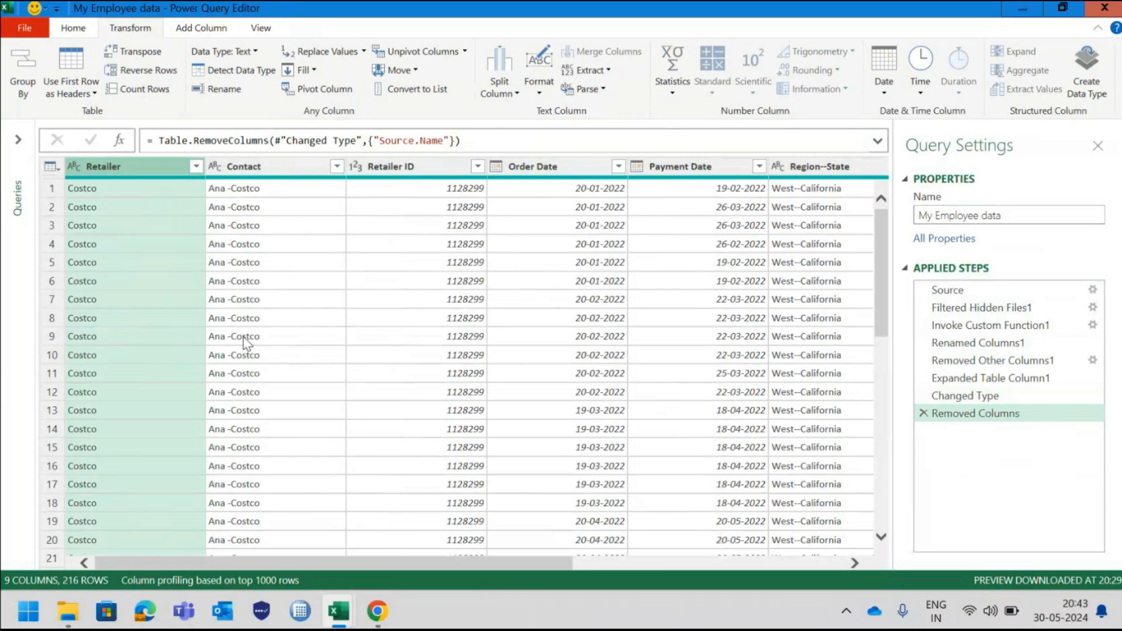
Step: Look through the combined rows of all retailers and return to the first row
scroll(243, 338, "down", 9)
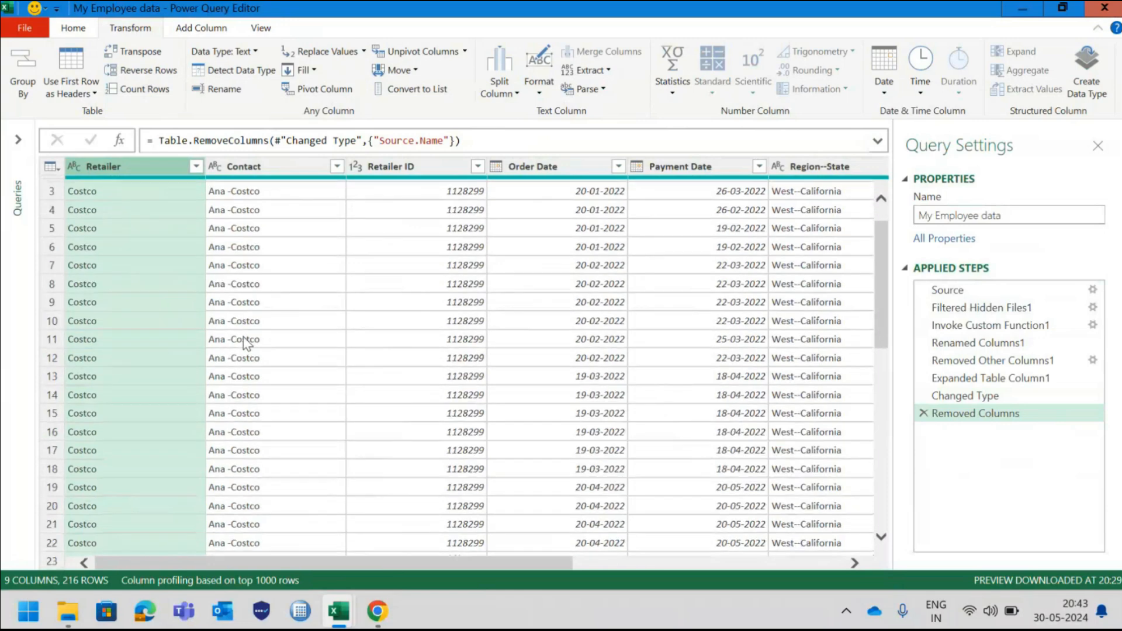
scroll(243, 343, "down", 1)
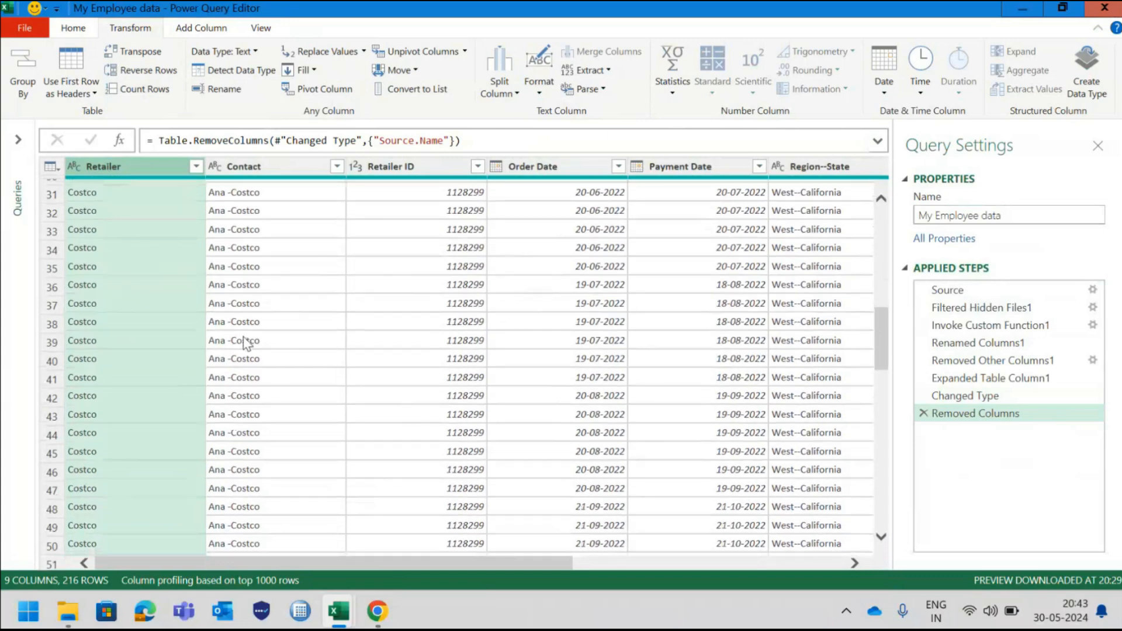
scroll(243, 343, "down", 17)
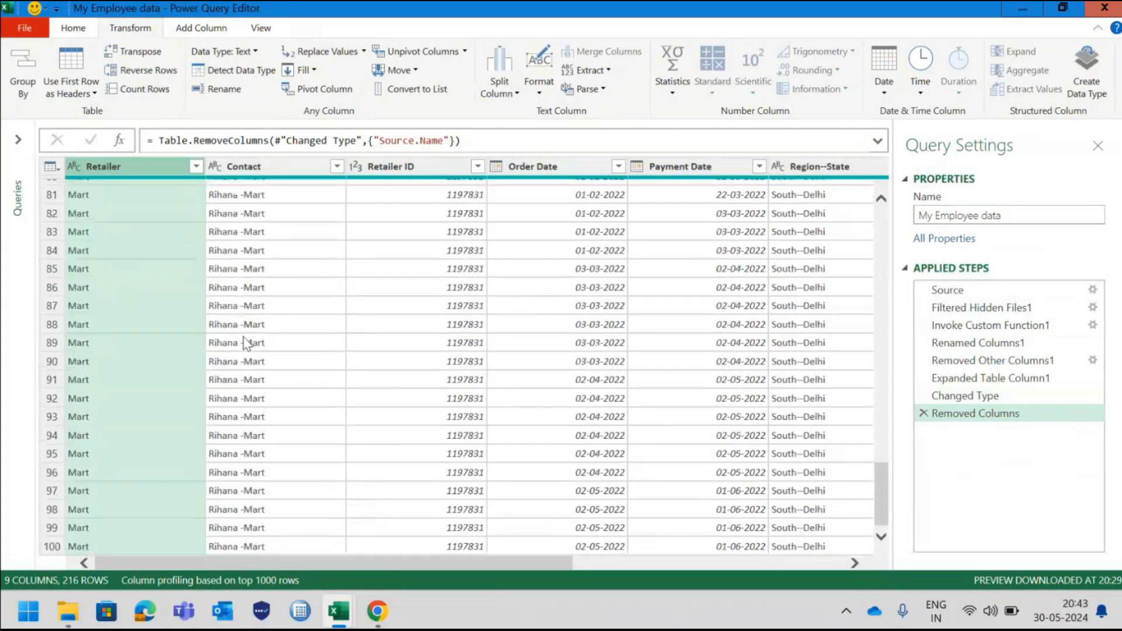
scroll(245, 344, "down", 19)
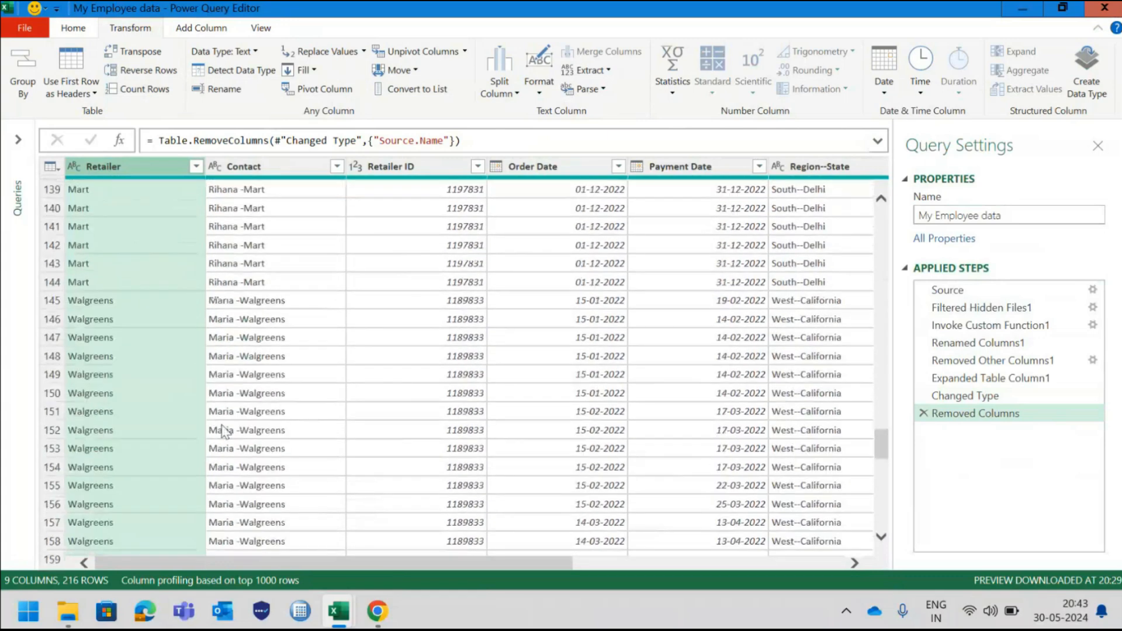
scroll(222, 433, "down", 14)
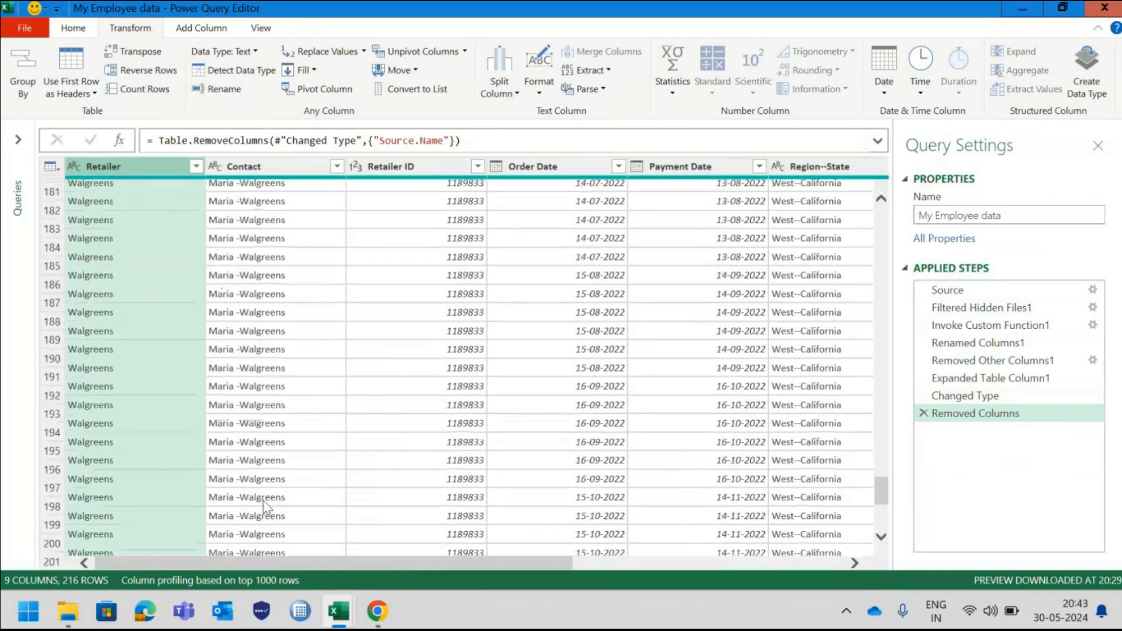
scroll(263, 506, "up", 2)
scroll(267, 507, "up", 20)
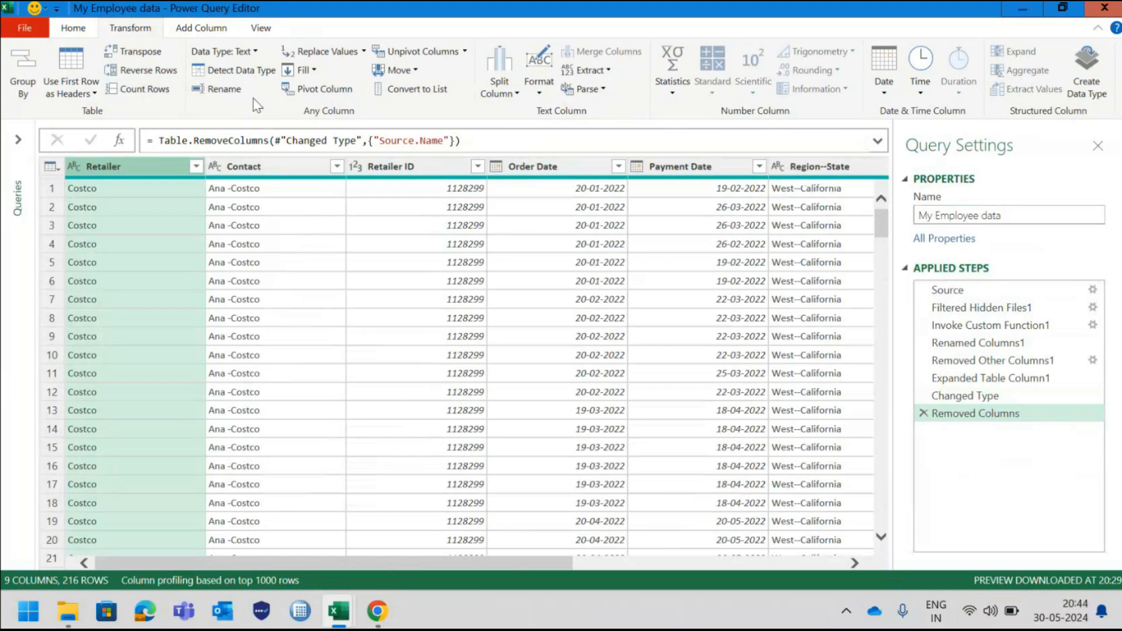
Step: Extract the text before the delimiter in the Contact column, using a space as the delimiter
left_click(281, 166)
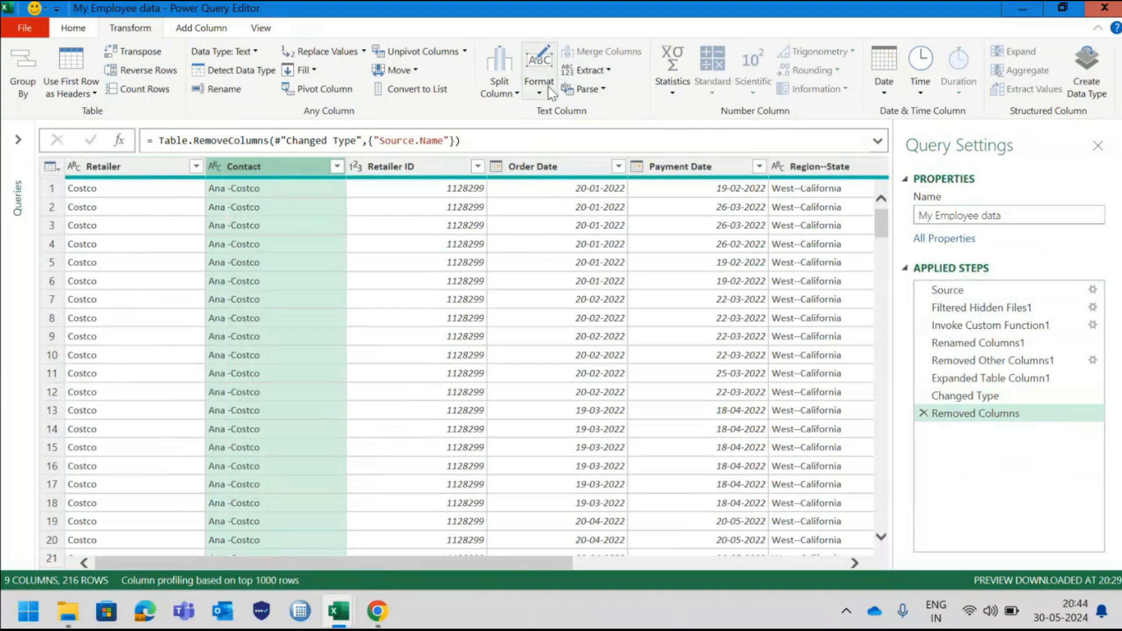
left_click(605, 70)
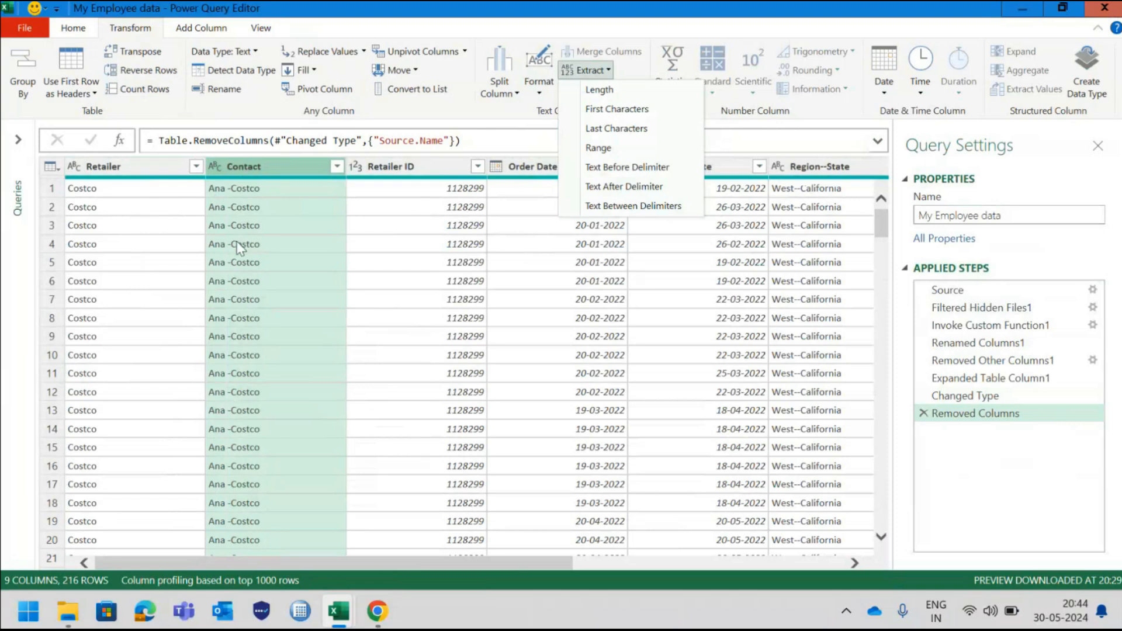
left_click(620, 169)
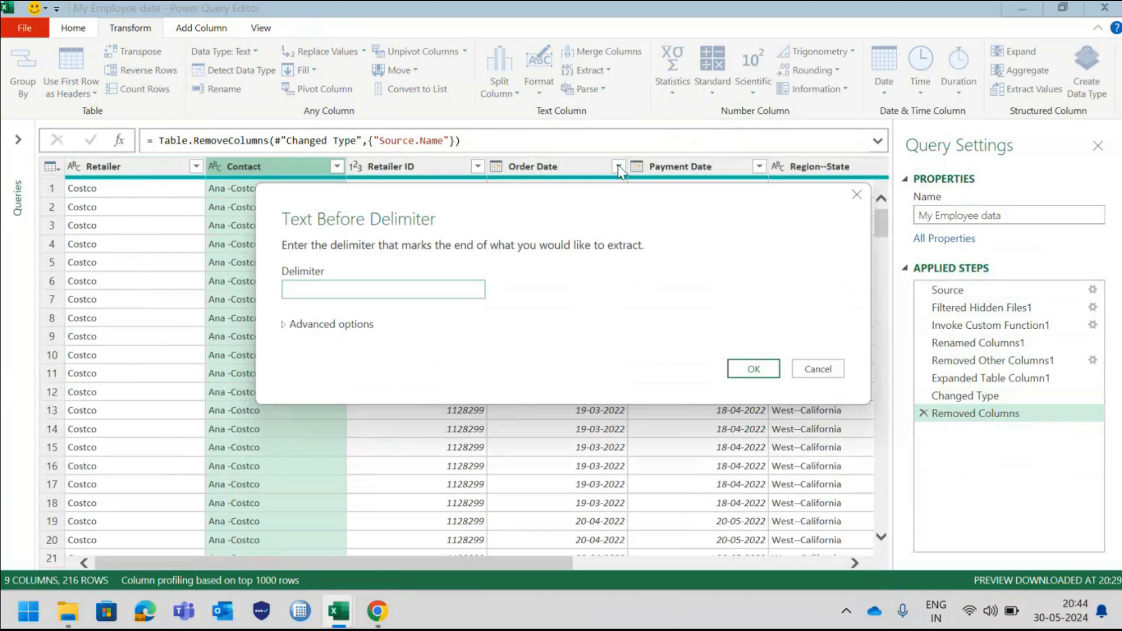
type("-")
key("BackSpace")
left_click(753, 368)
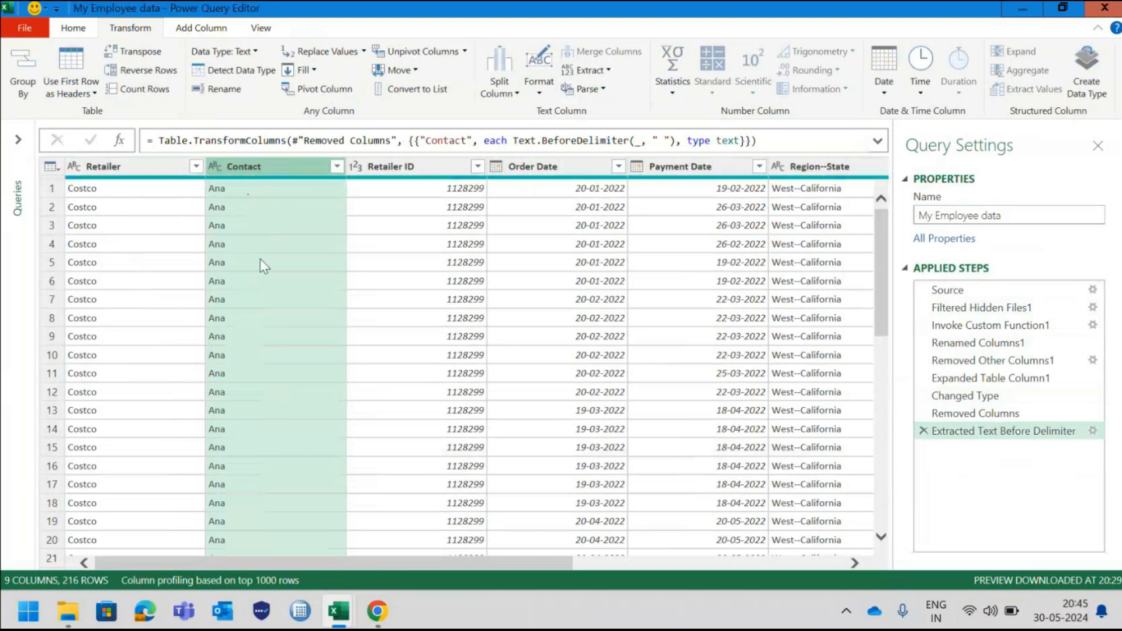
Step: Add a column that subtracts Order Date from Payment Date in days
scroll(442, 239, "right", 1)
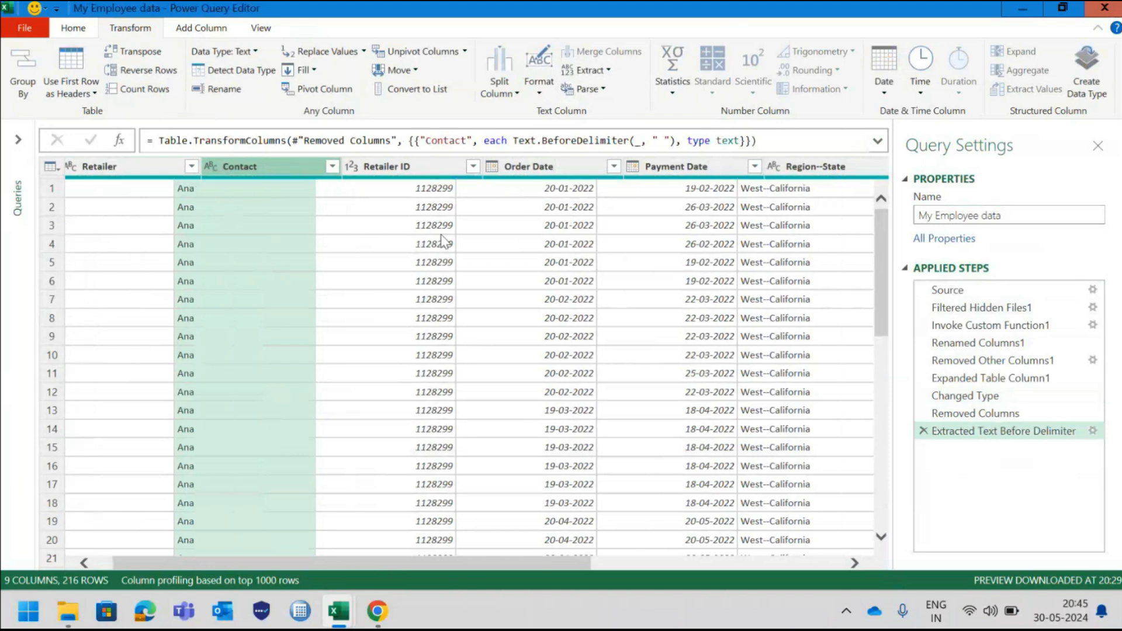
scroll(442, 239, "right", 1)
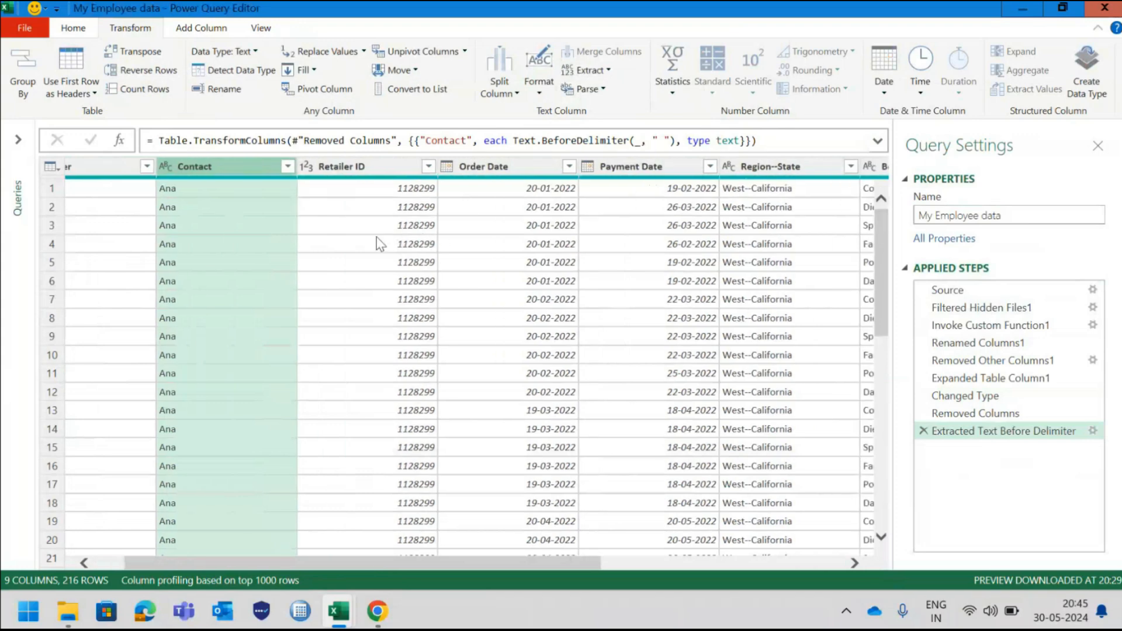
scroll(376, 237, "right", 1)
scroll(376, 239, "right", 5)
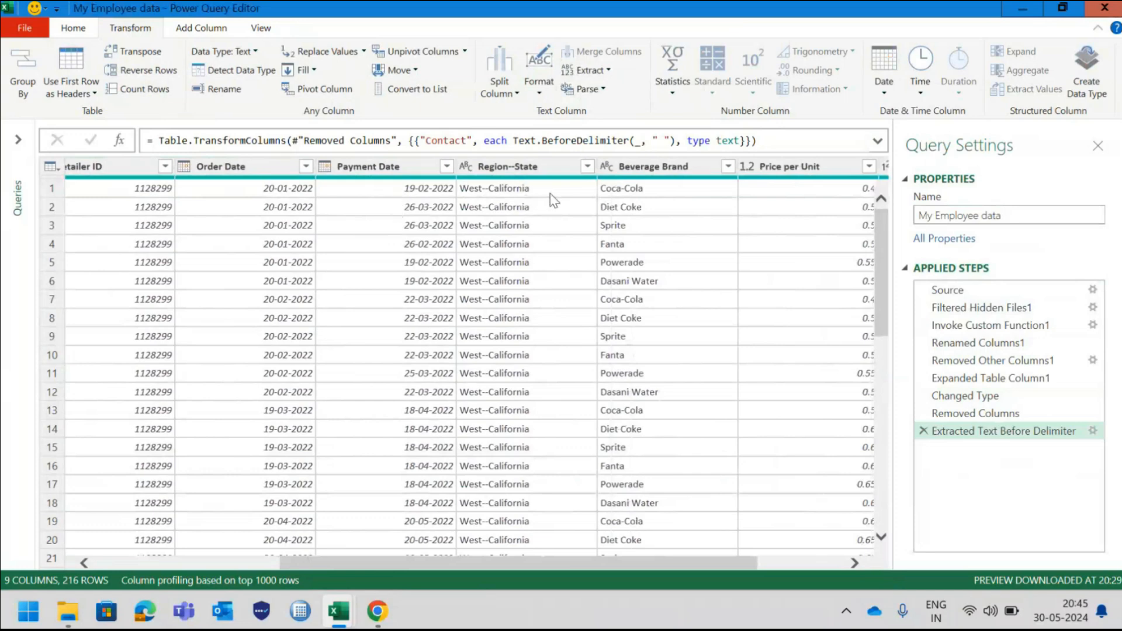
scroll(553, 201, "right", 3)
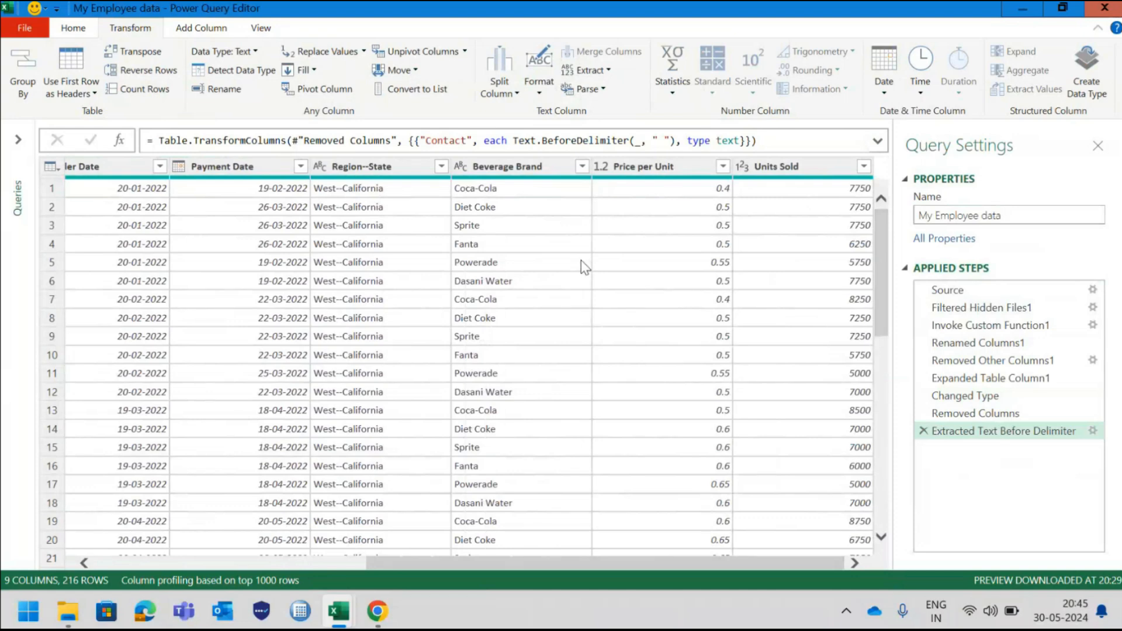
scroll(580, 260, "left", 2)
scroll(581, 261, "left", 5)
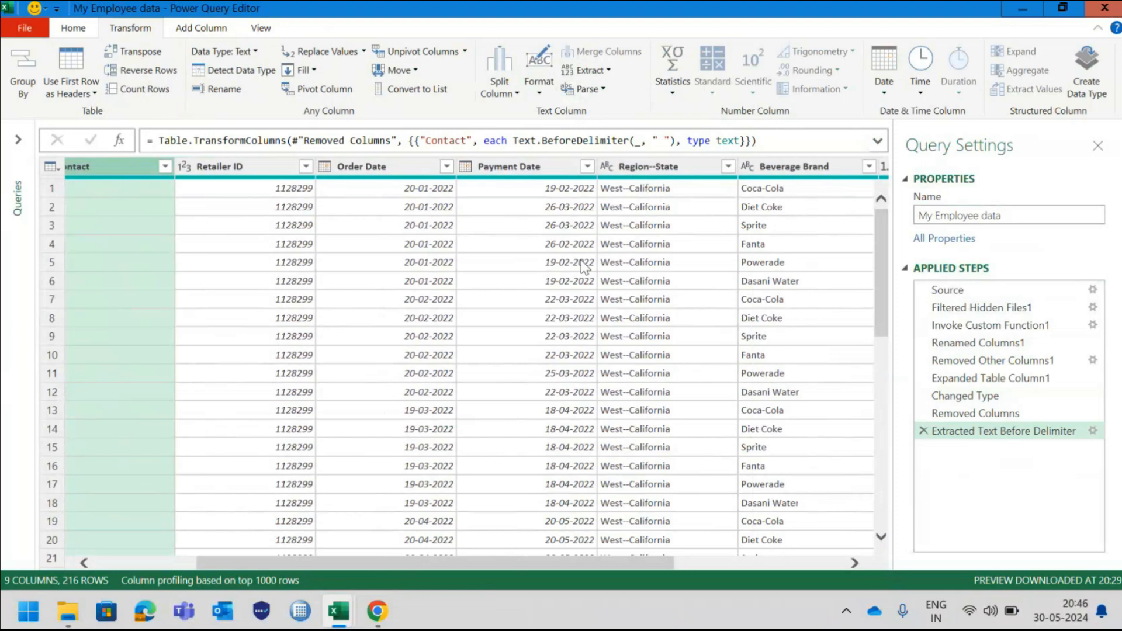
left_click(536, 169)
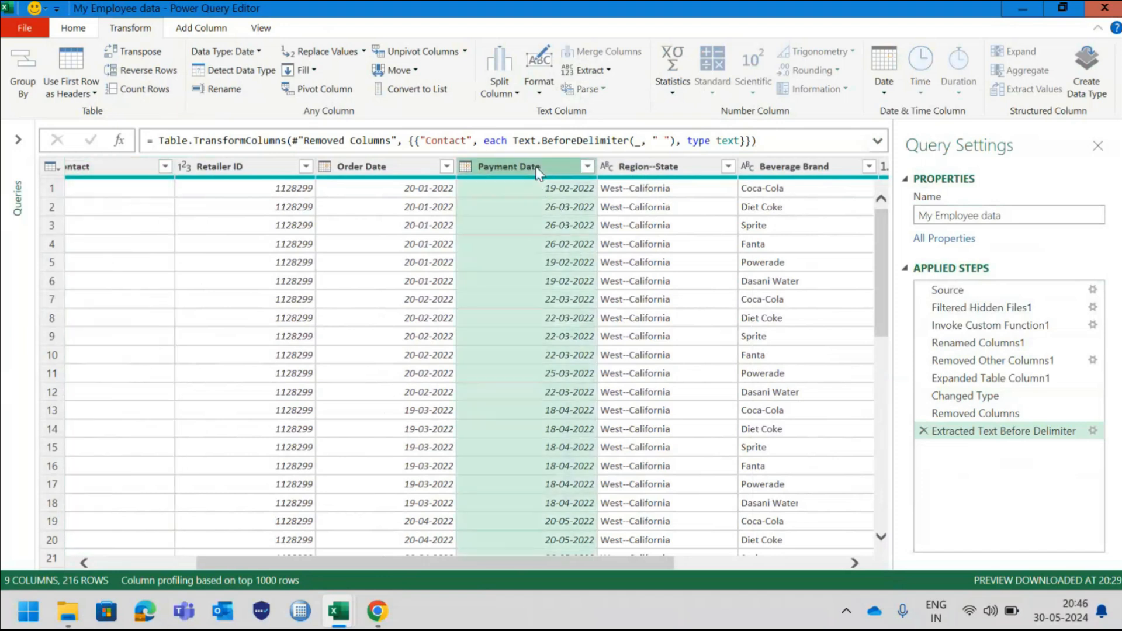
left_click(409, 171, "ctrl")
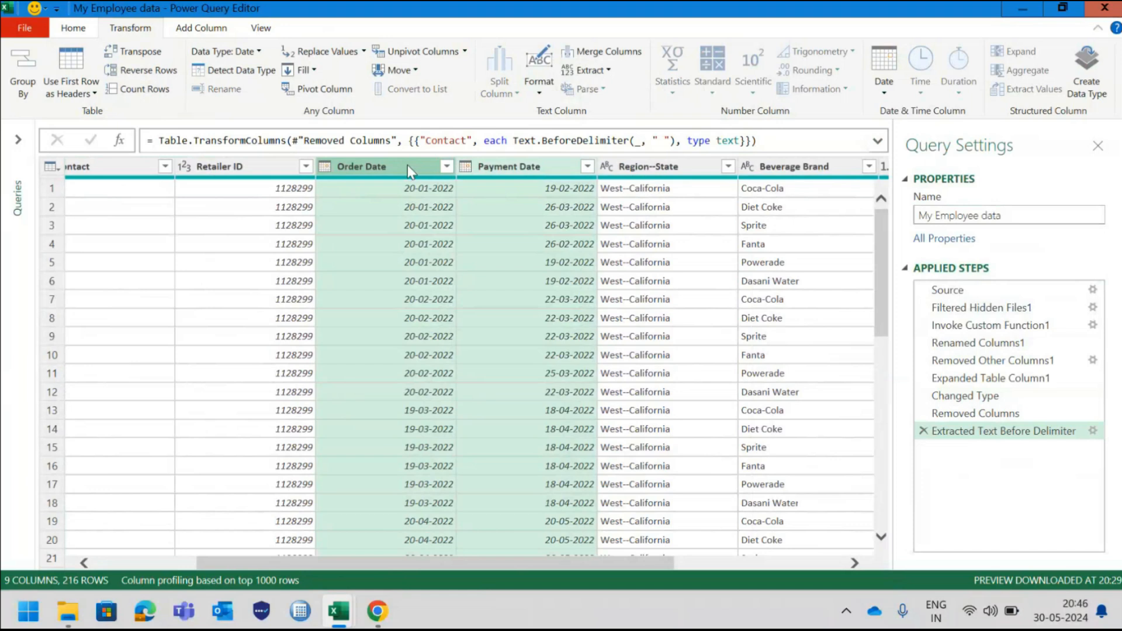
left_click(216, 29)
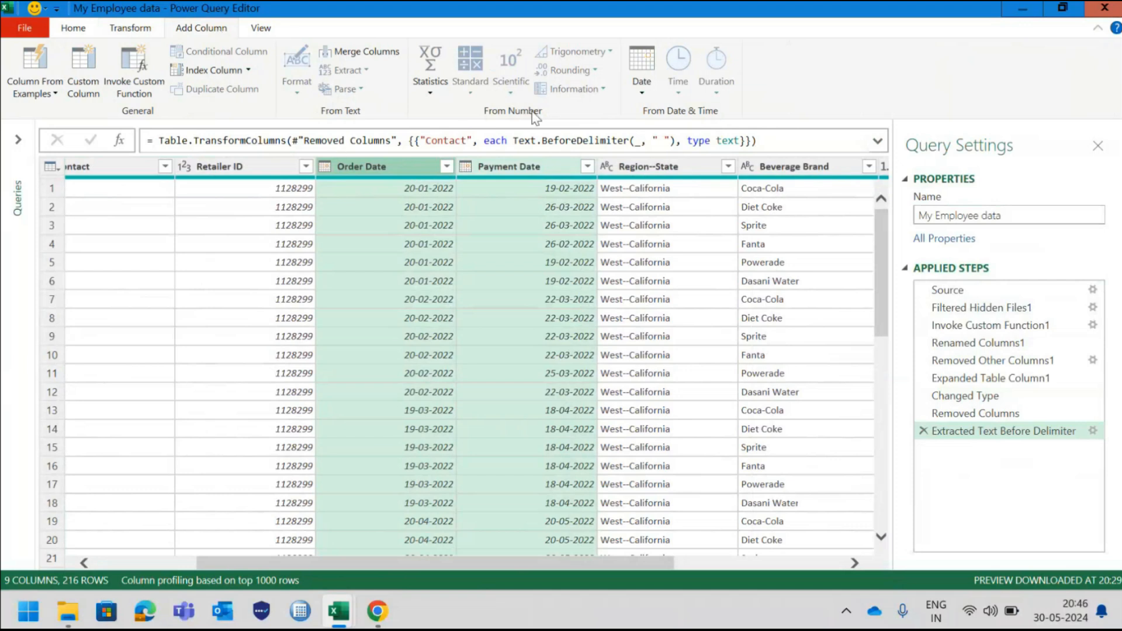
left_click(641, 68)
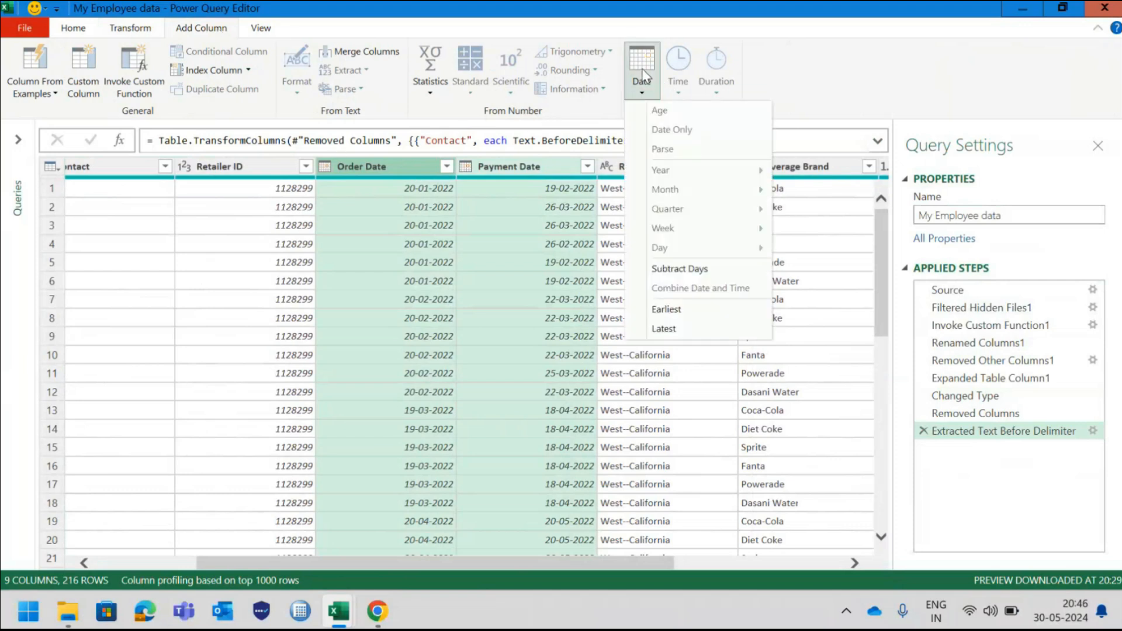
left_click(675, 271)
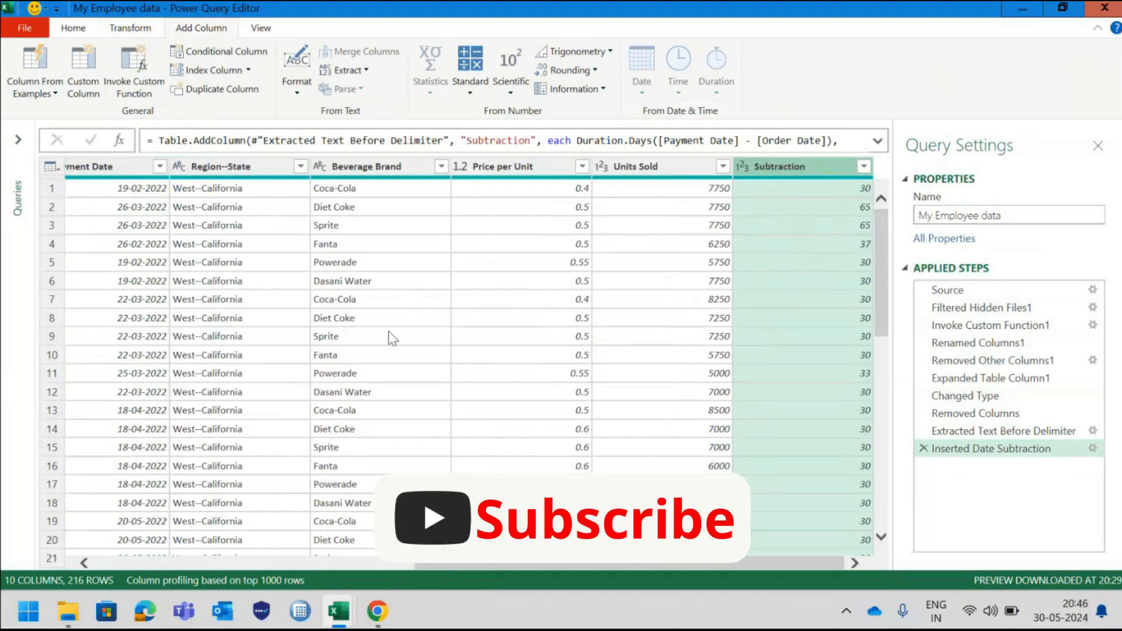
Step: Rename the new Subtraction column as Days to get paid
scroll(392, 338, "left", 2)
scroll(391, 338, "left", 4)
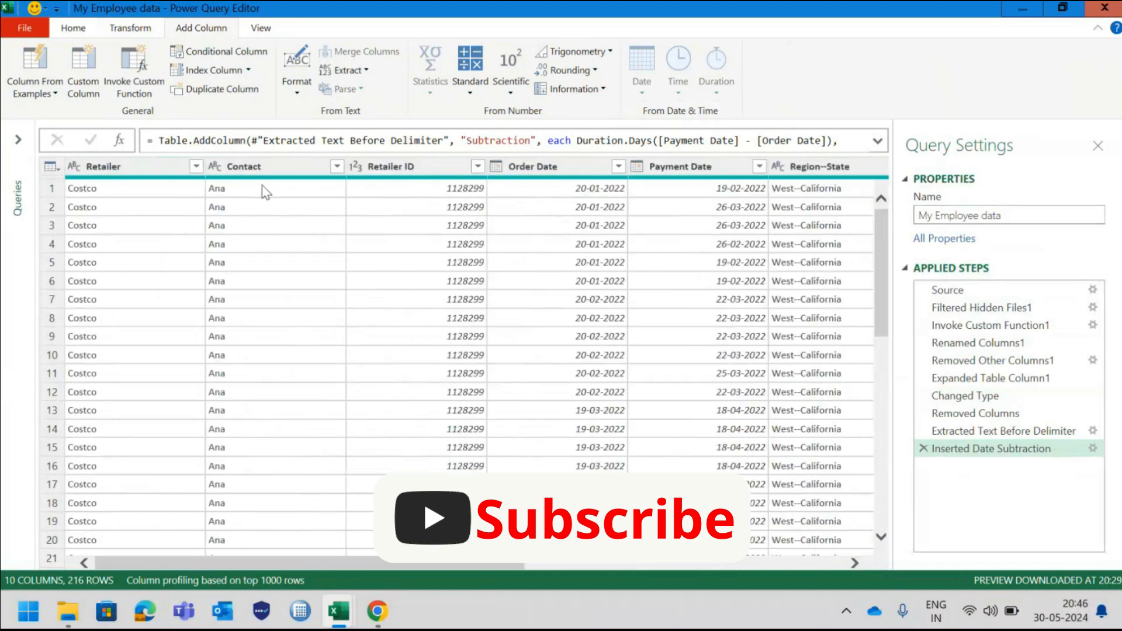
scroll(266, 192, "right", 2)
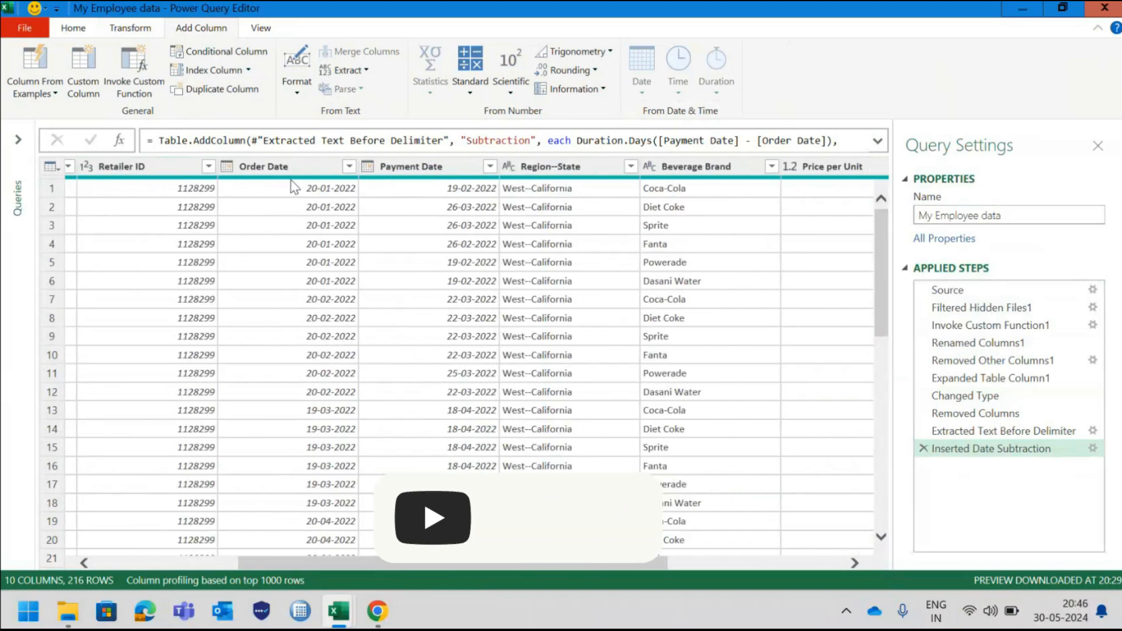
scroll(294, 187, "right", 1)
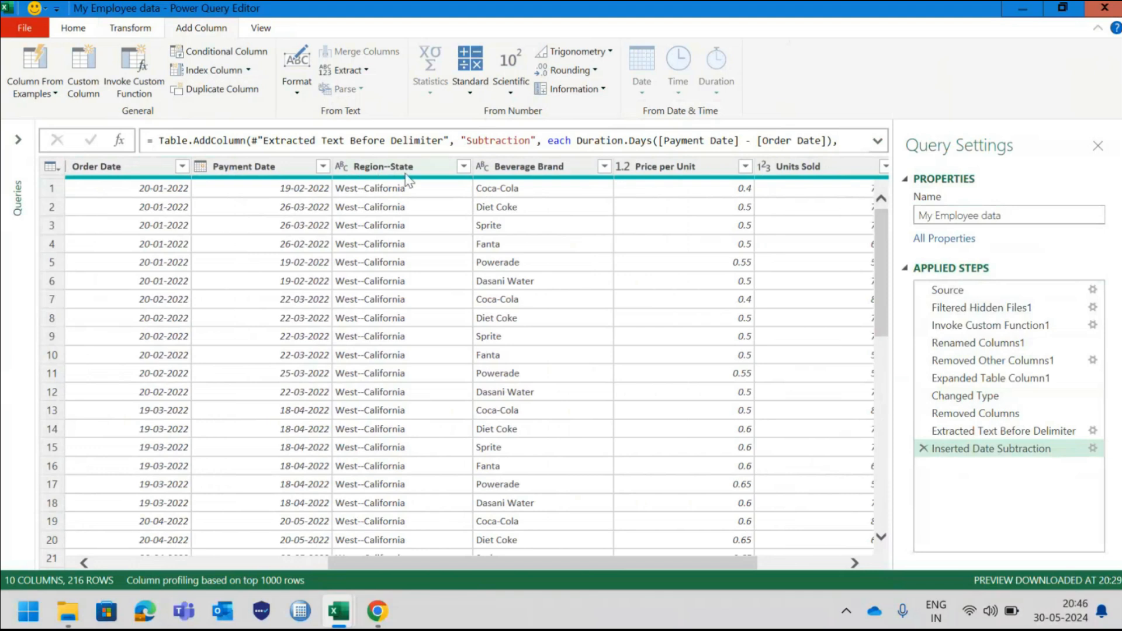
scroll(220, 245, "right", 2)
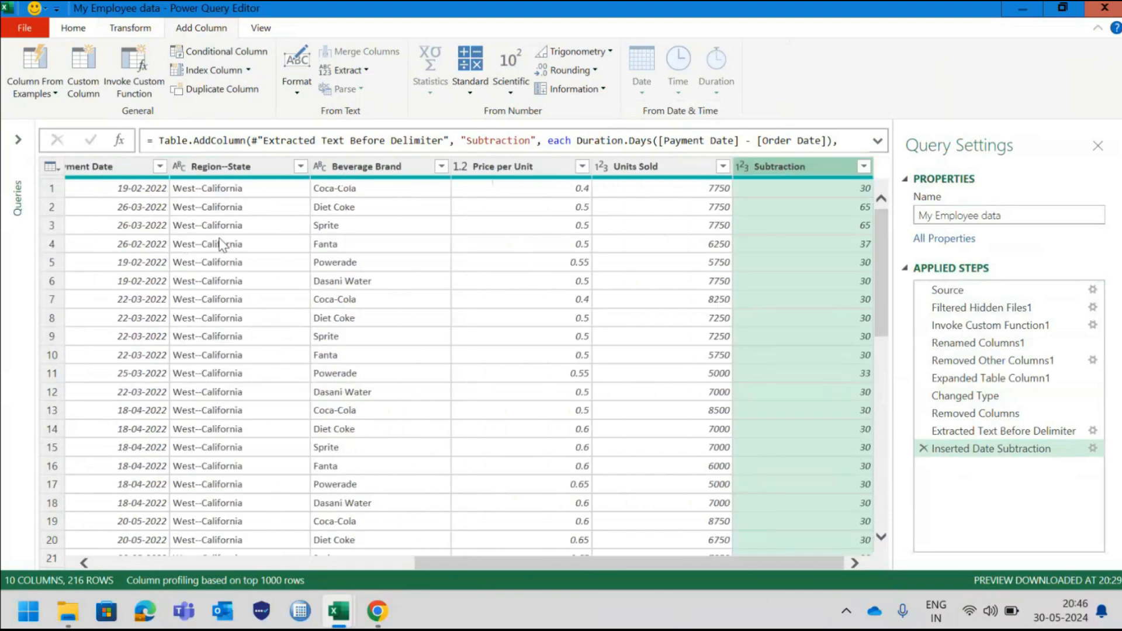
double_click(811, 169)
key("BackSpace")
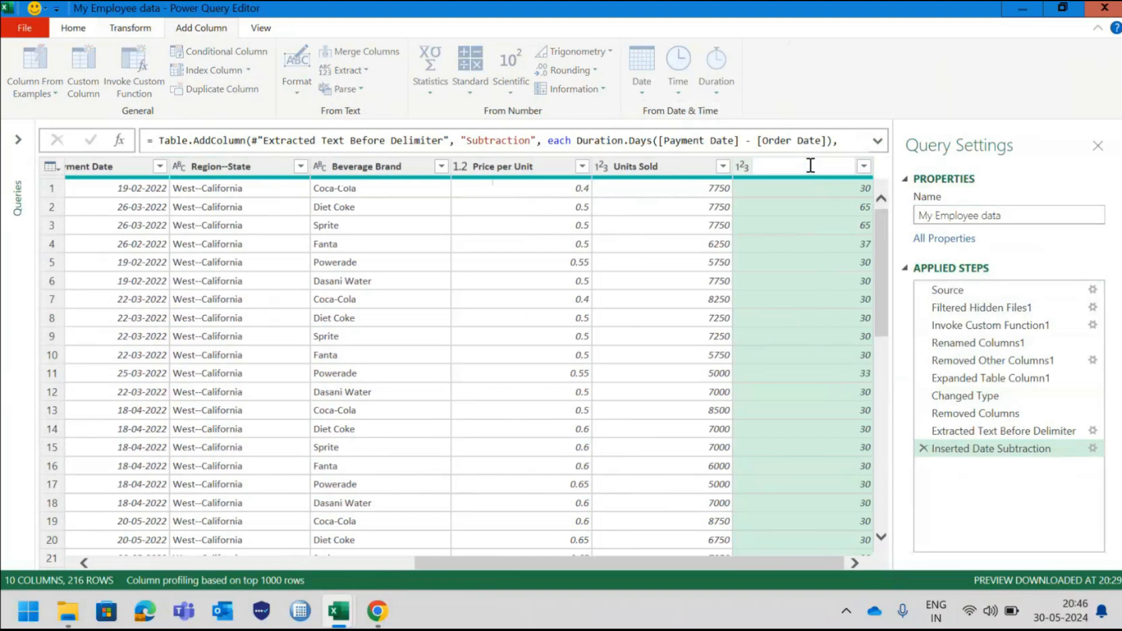
type("Days to get paid")
left_click(665, 262)
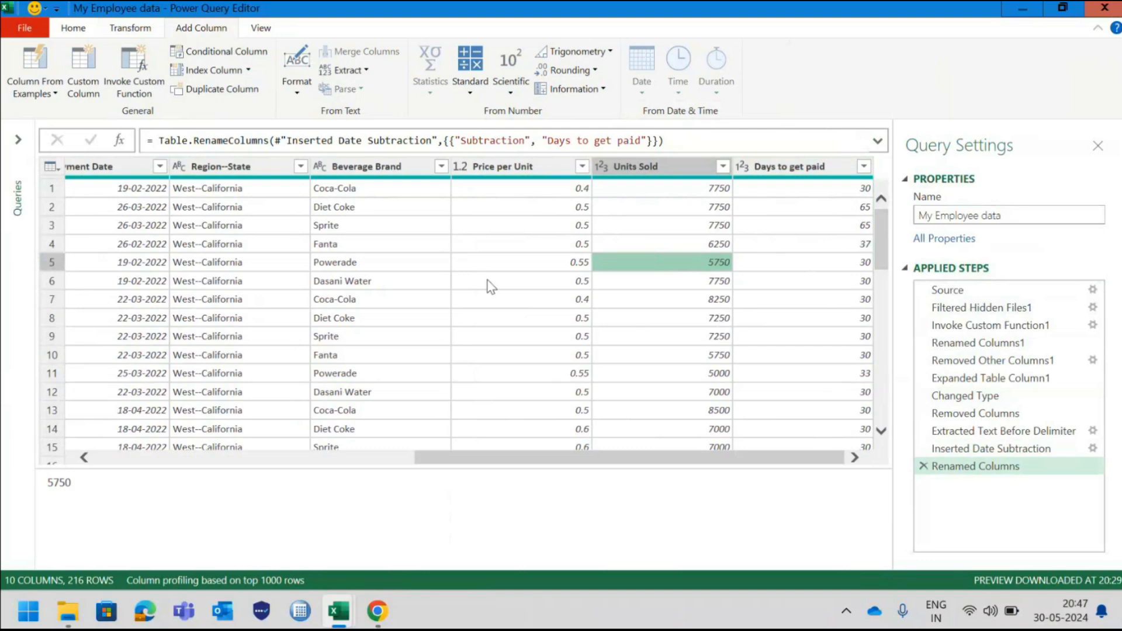
left_click(446, 263)
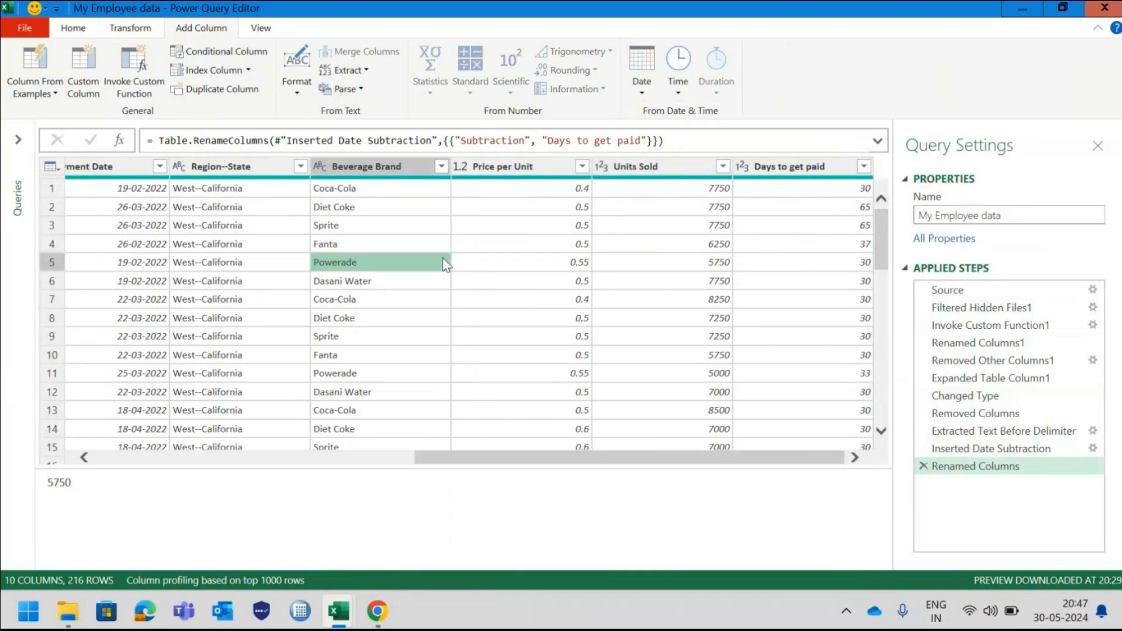
Step: Add a column that multiplies Units Sold by Price per Unit
left_click(380, 168)
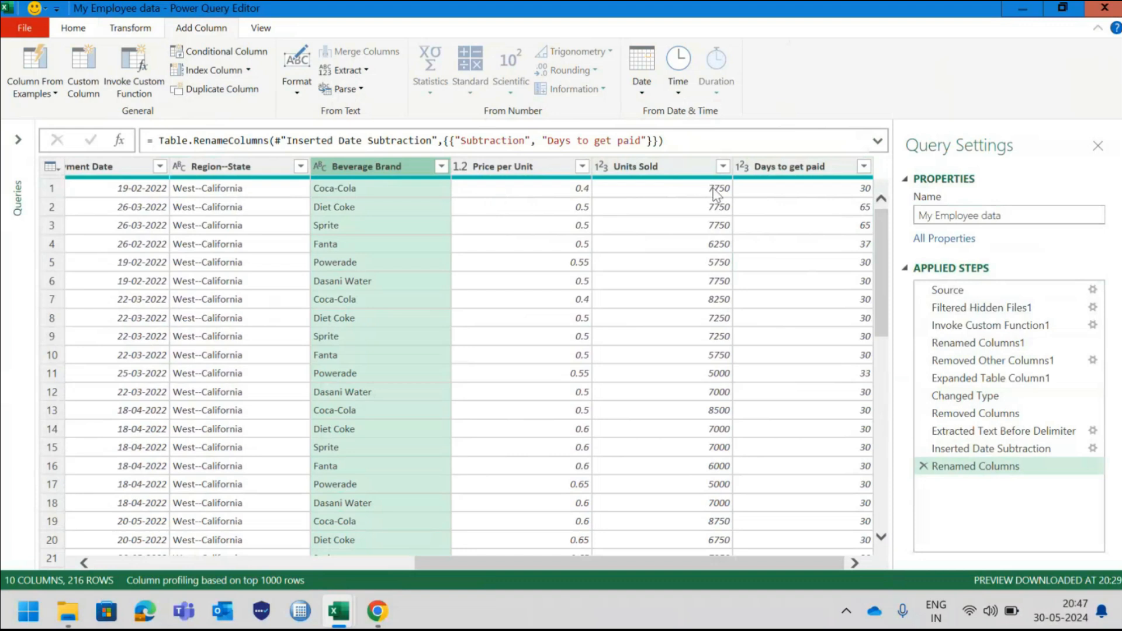
left_click(653, 163)
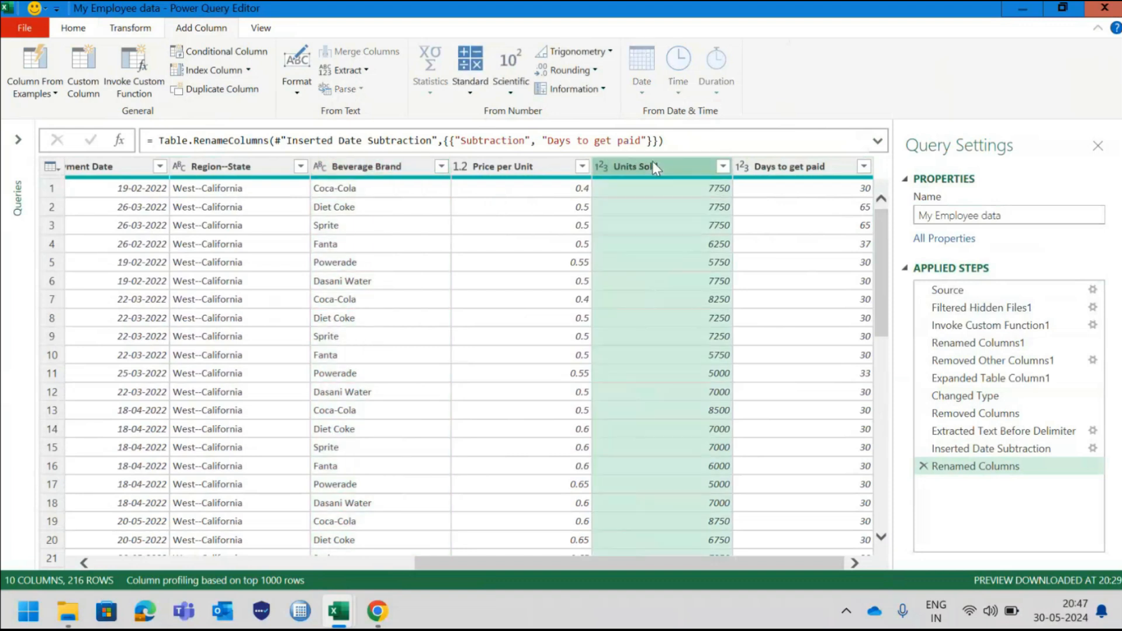
left_click(498, 167)
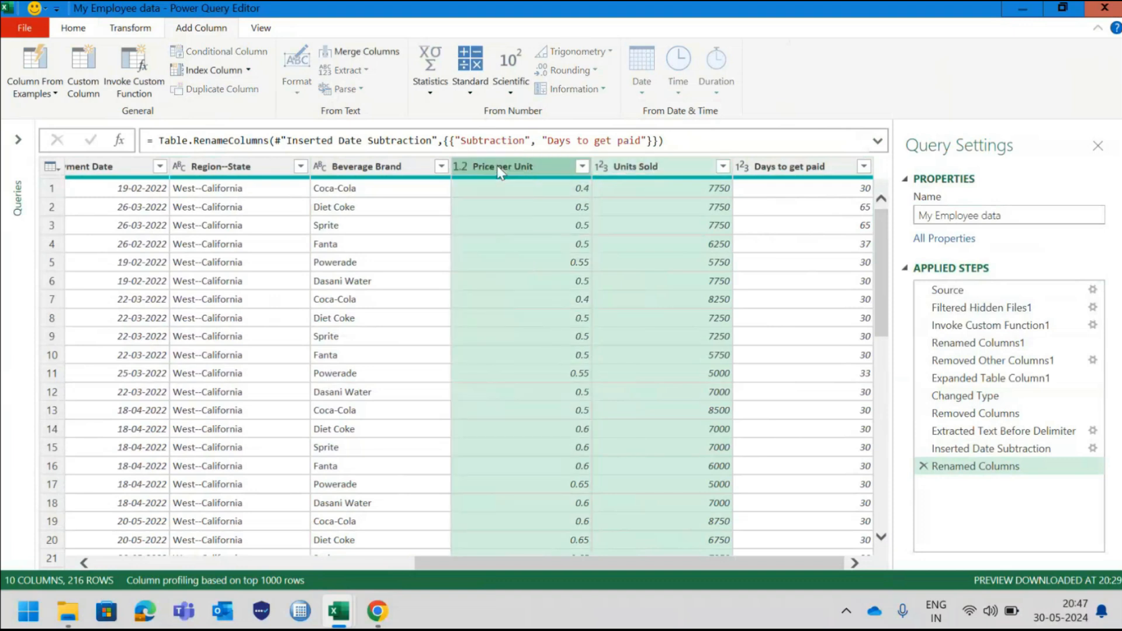
left_click(466, 89)
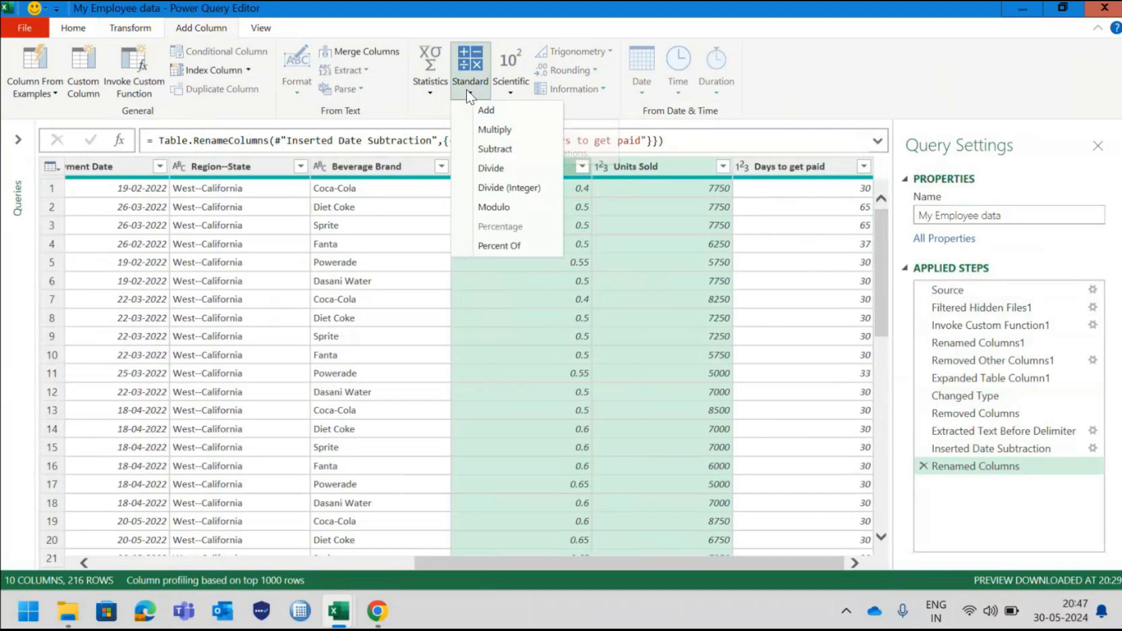
left_click(497, 130)
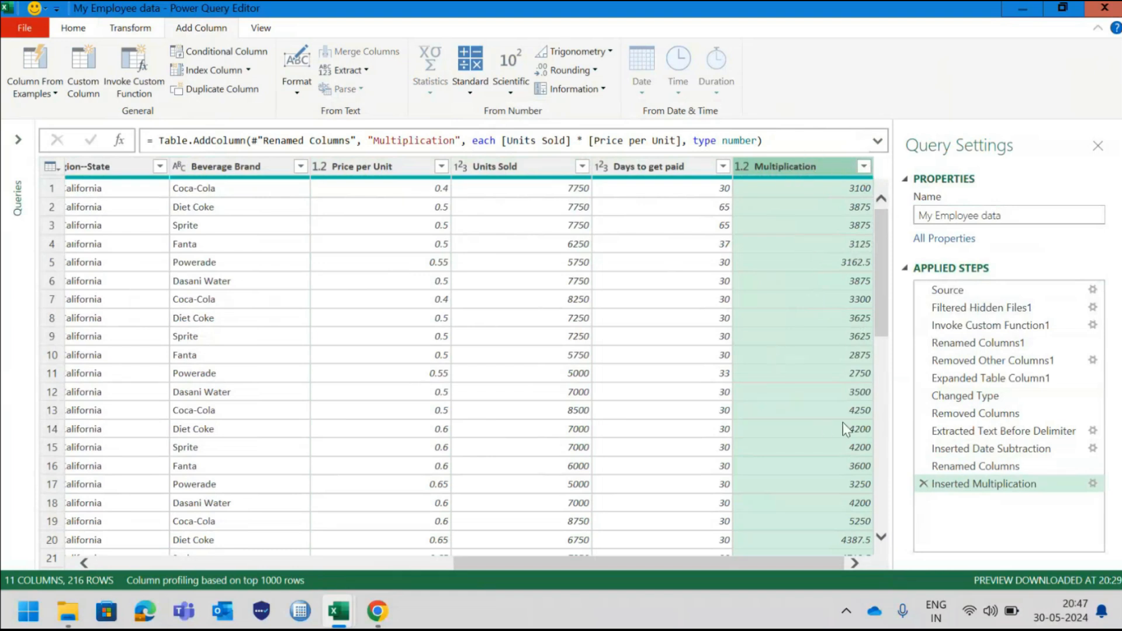
Step: Rename the new Multiplication column as Revenue
double_click(824, 168)
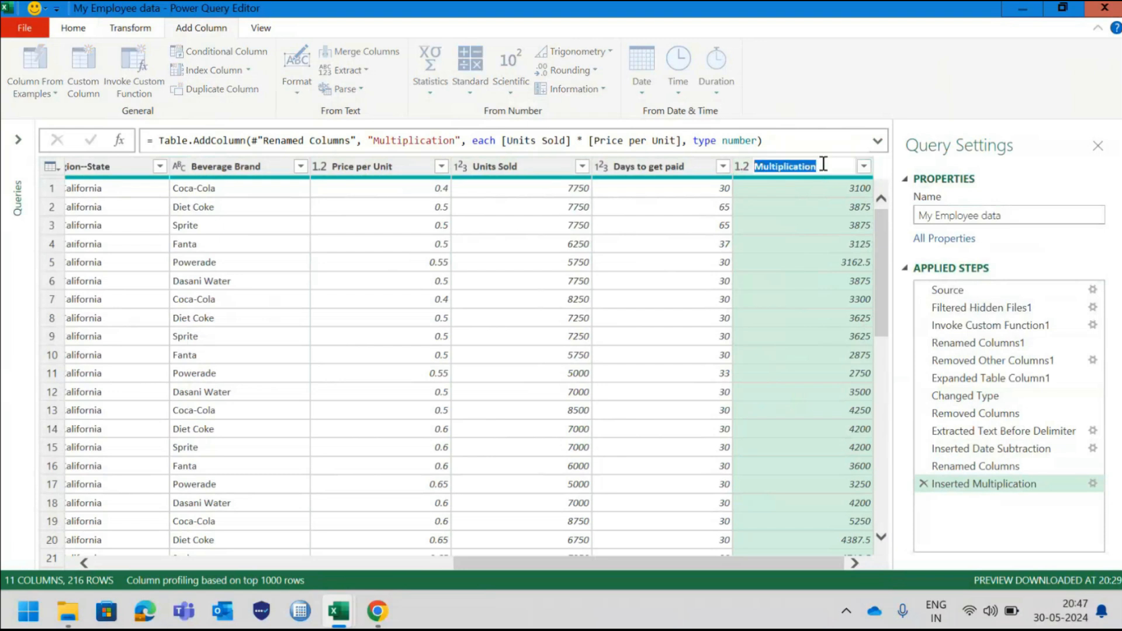
key("BackSpace")
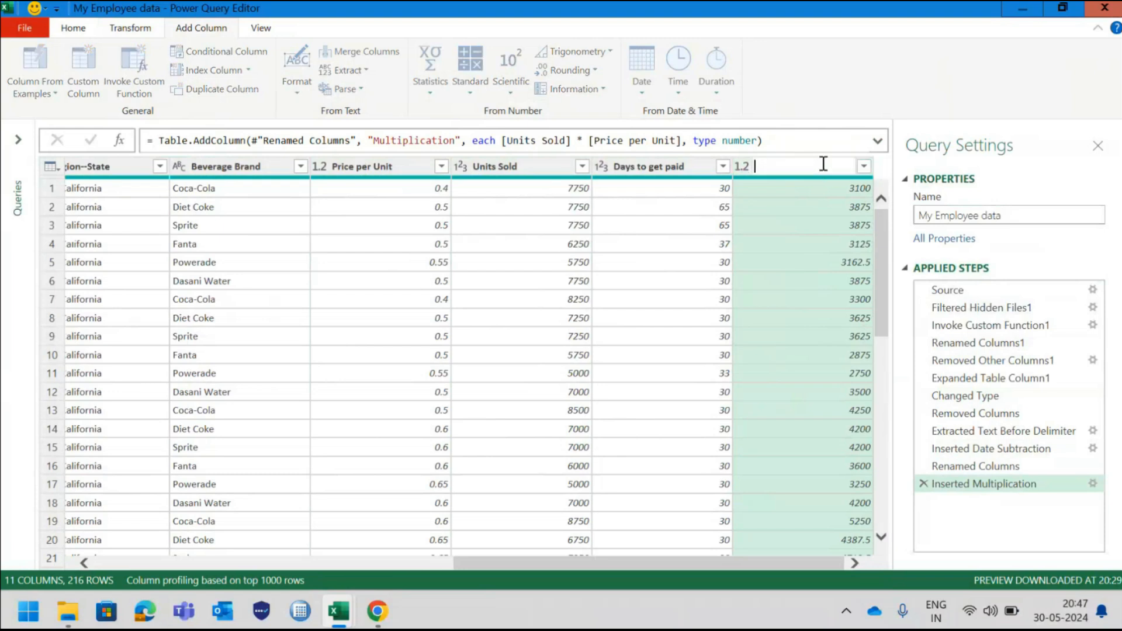
type("Revenue")
key("Return")
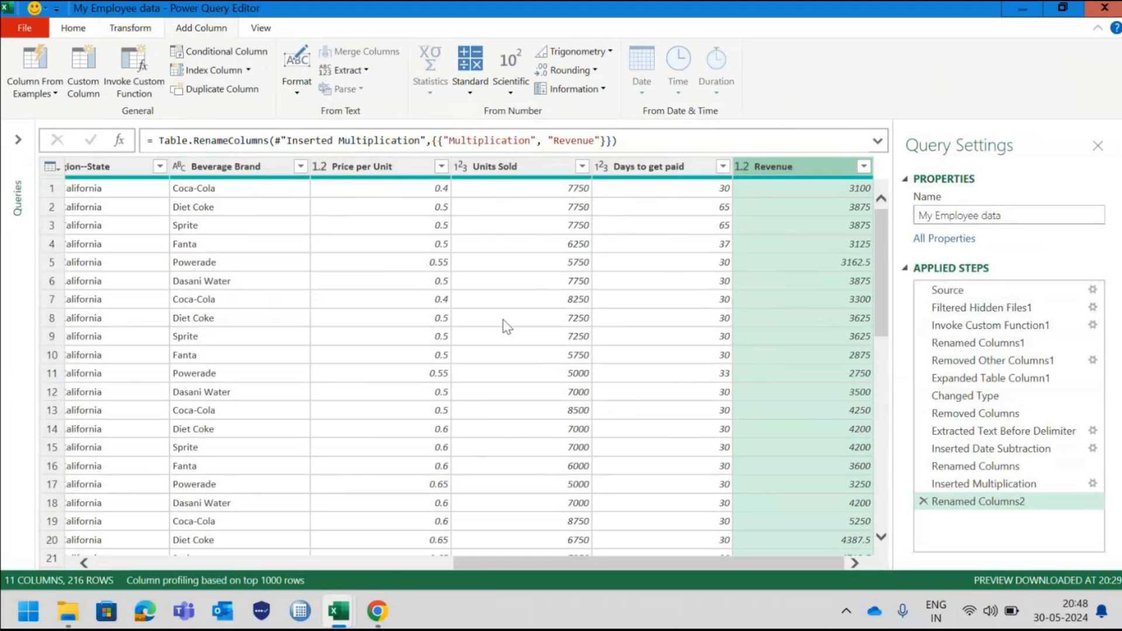
Step: Review all columns from Retailer to Revenue, comparing their values and data types, including the exact first Price per Unit value
scroll(506, 326, "left", 1)
scroll(505, 325, "left", 3)
scroll(501, 321, "right", 4)
scroll(276, 291, "left", 4)
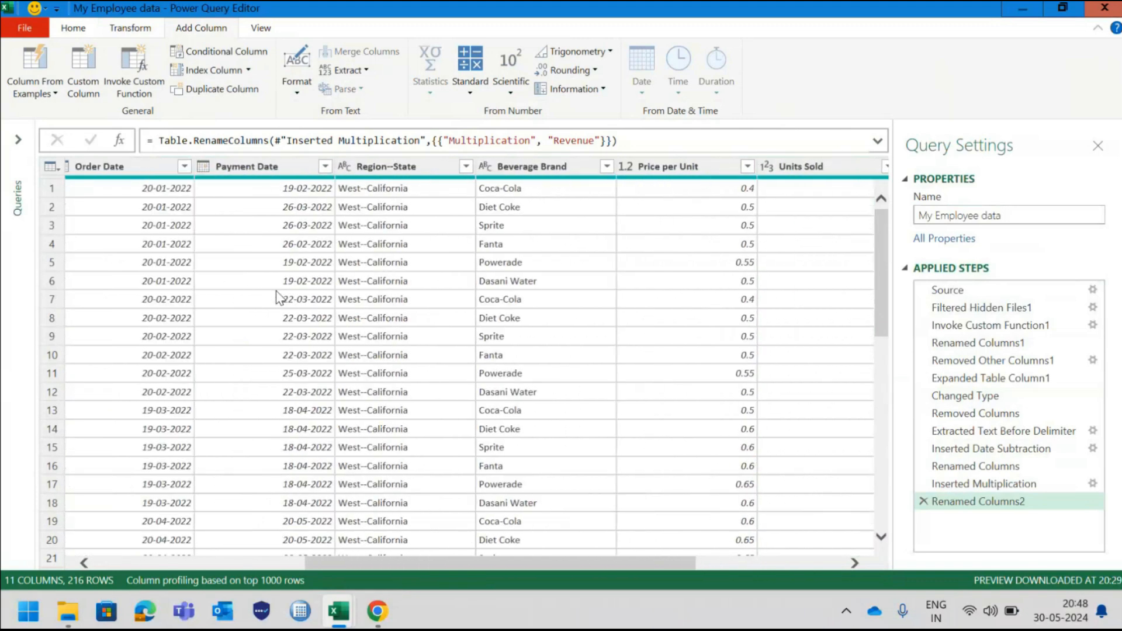
scroll(277, 291, "right", 4)
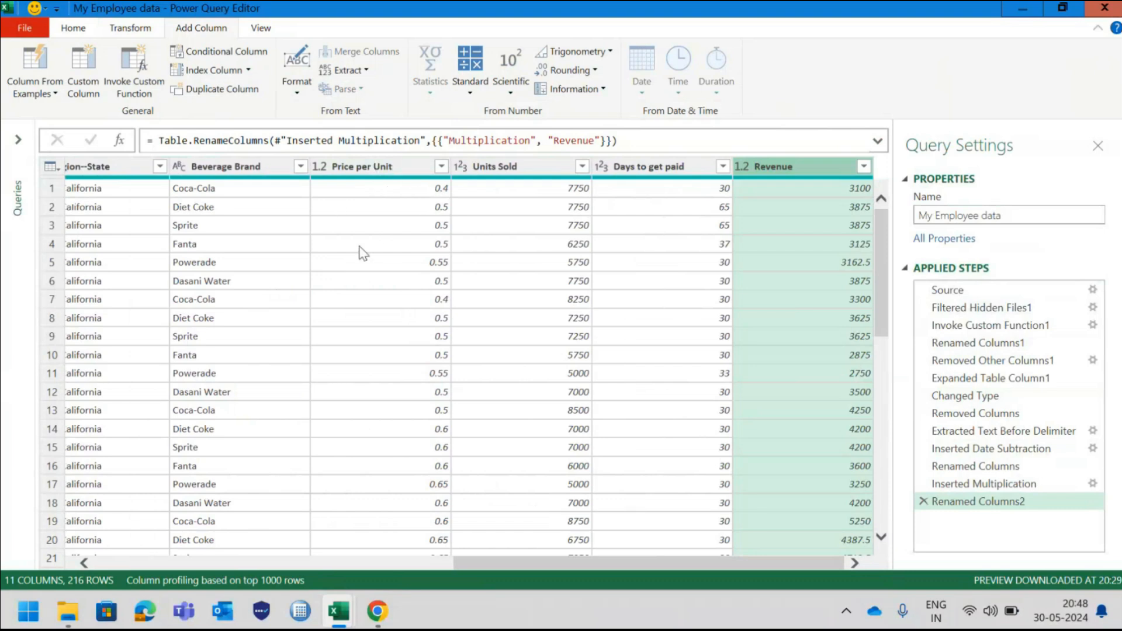
left_click(413, 318)
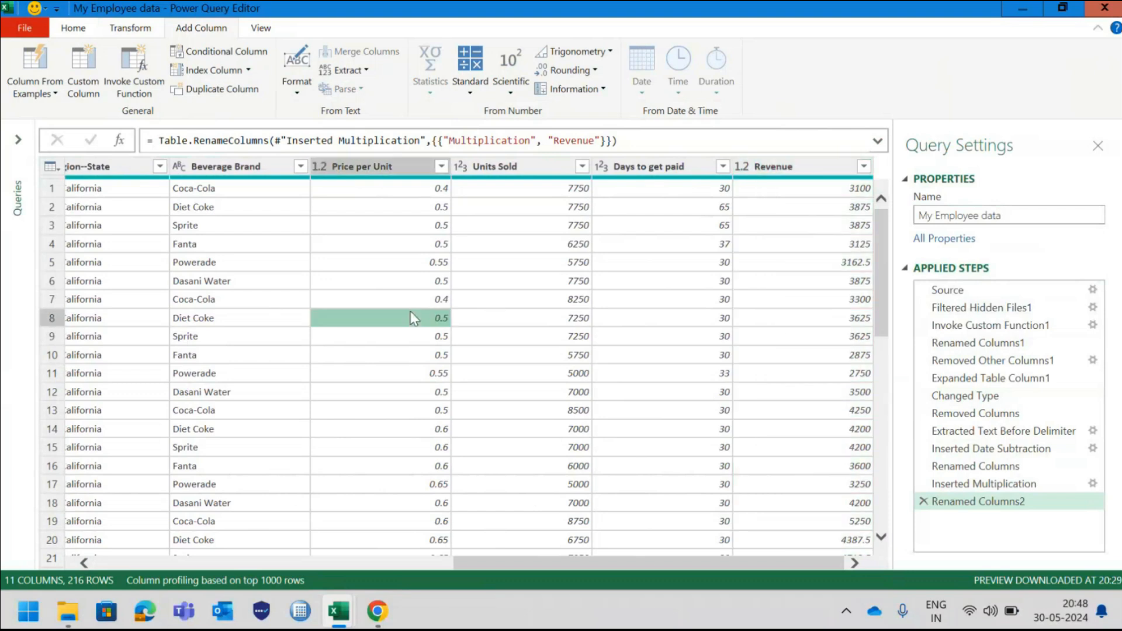
left_click(418, 183)
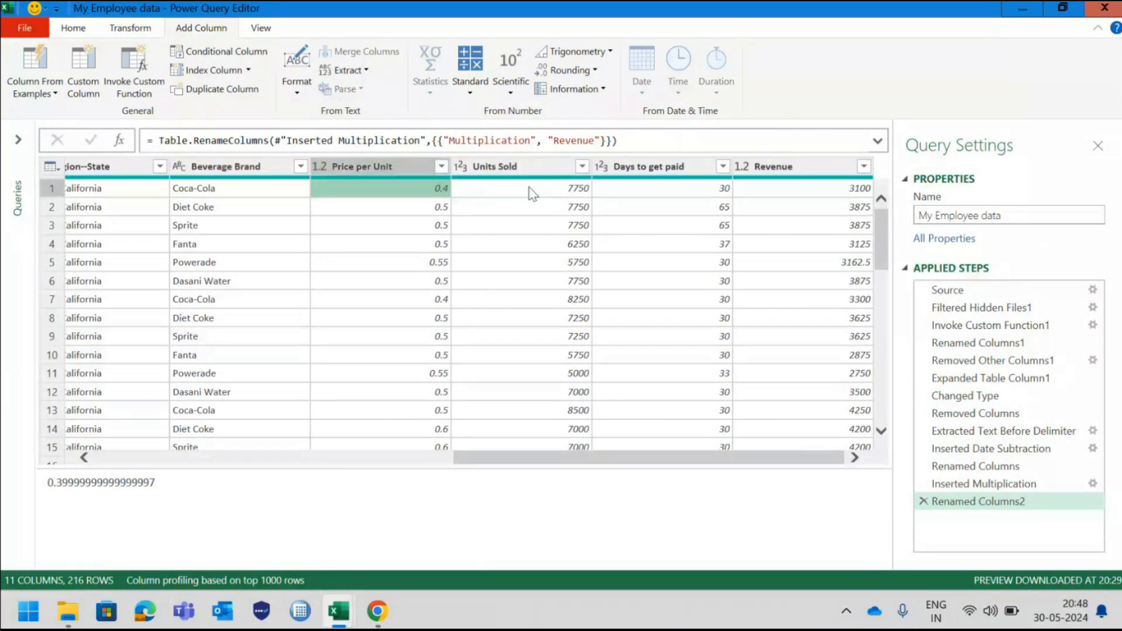
scroll(332, 229, "left", 2)
scroll(331, 229, "left", 5)
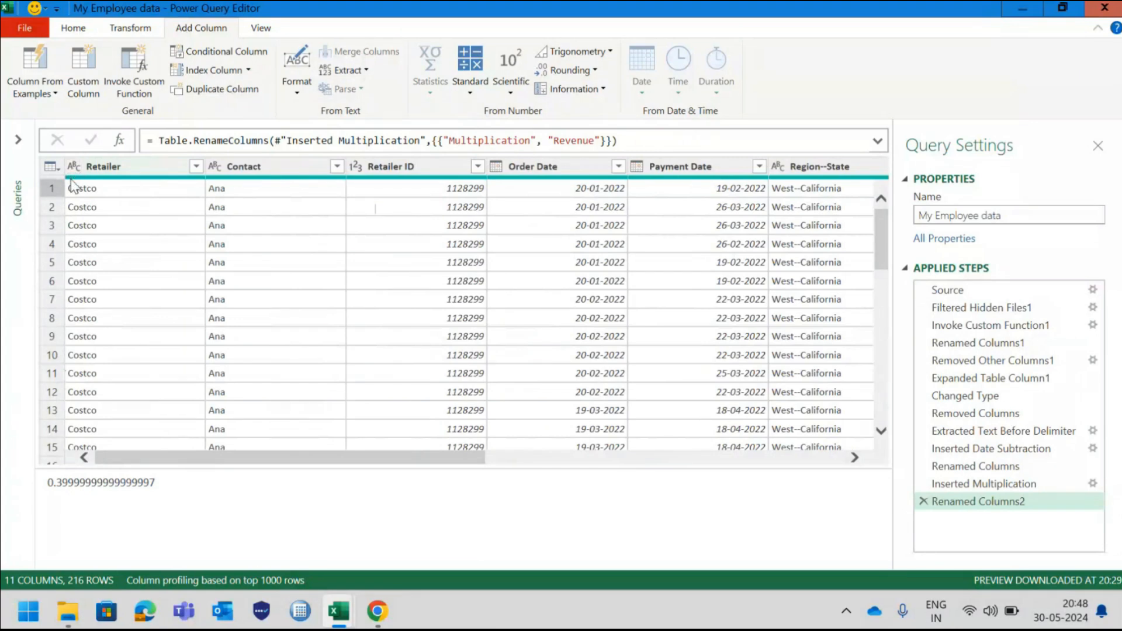
mouse_move(70, 180)
scroll(595, 225, "right", 5)
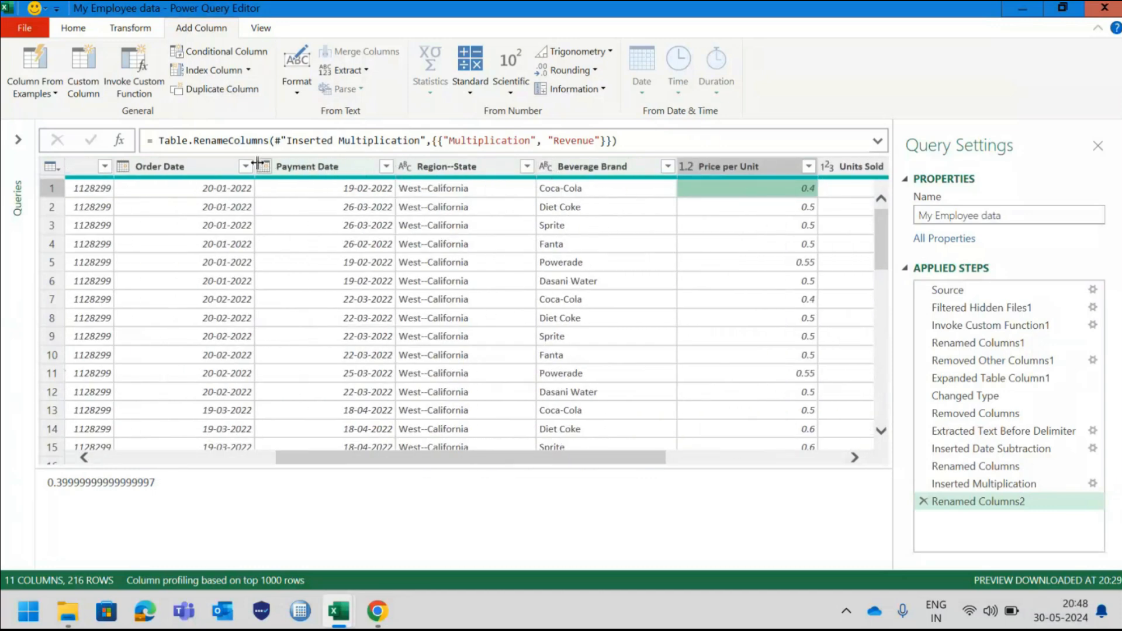
Step: Change the data type of the Price per Unit, Units Sold and Revenue columns to Currency
scroll(502, 199, "right", 1)
scroll(503, 198, "right", 1)
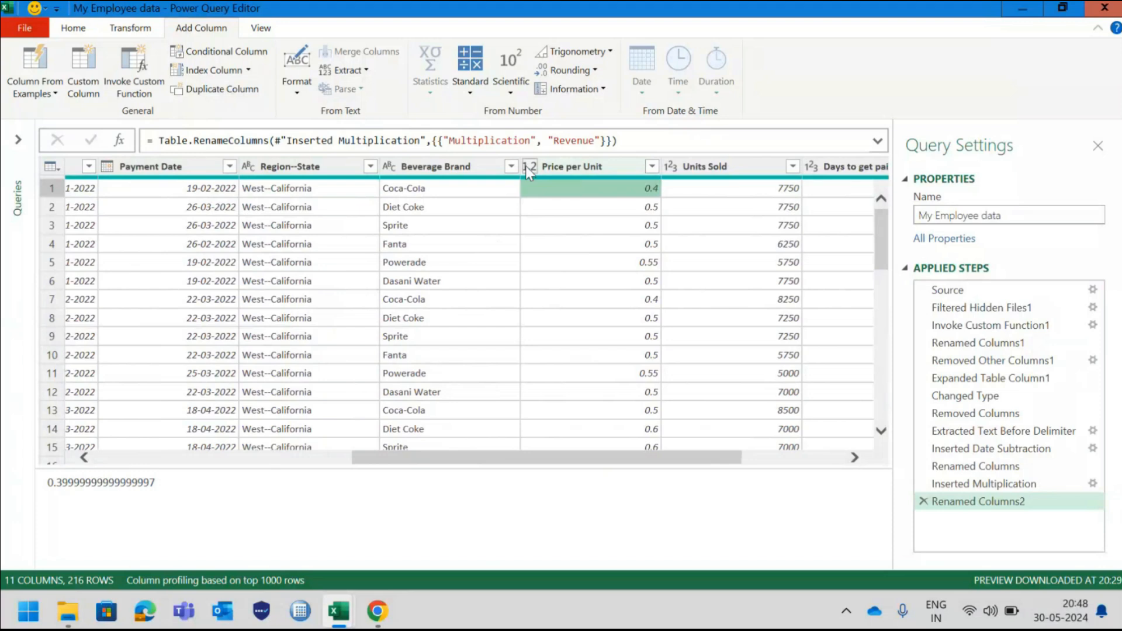
left_click(527, 166)
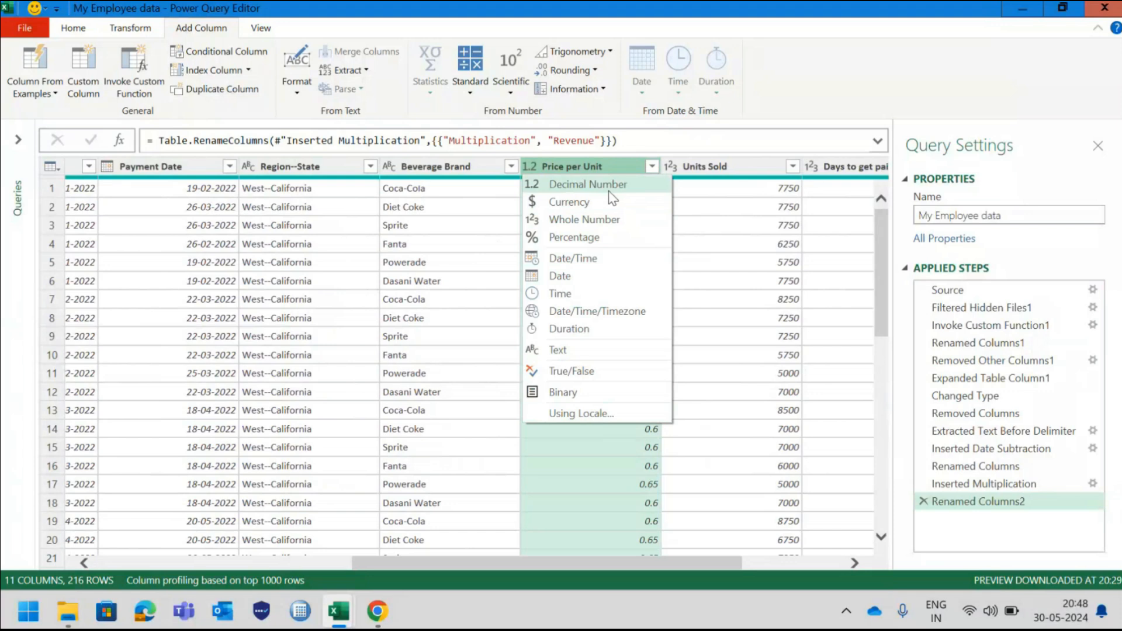
left_click(577, 202)
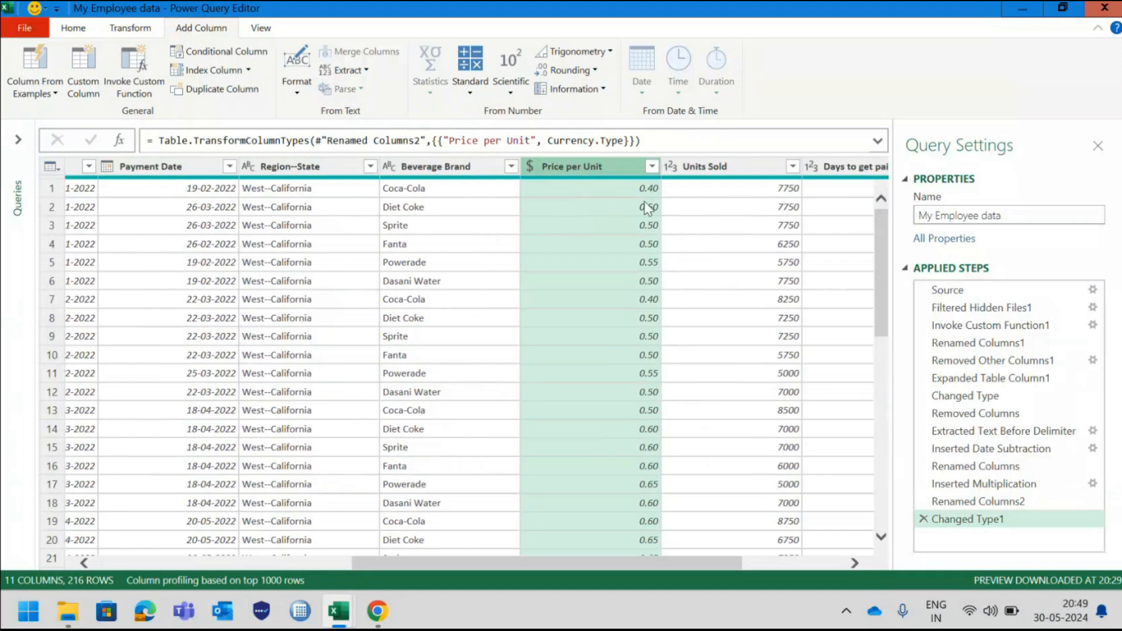
left_click(720, 230)
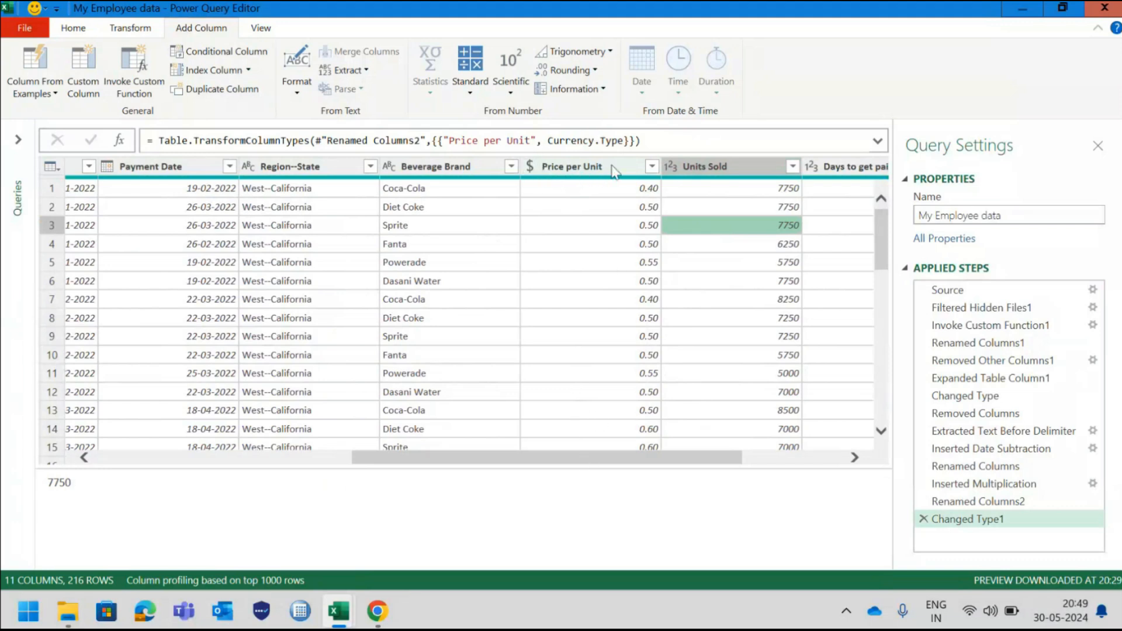
left_click(670, 168)
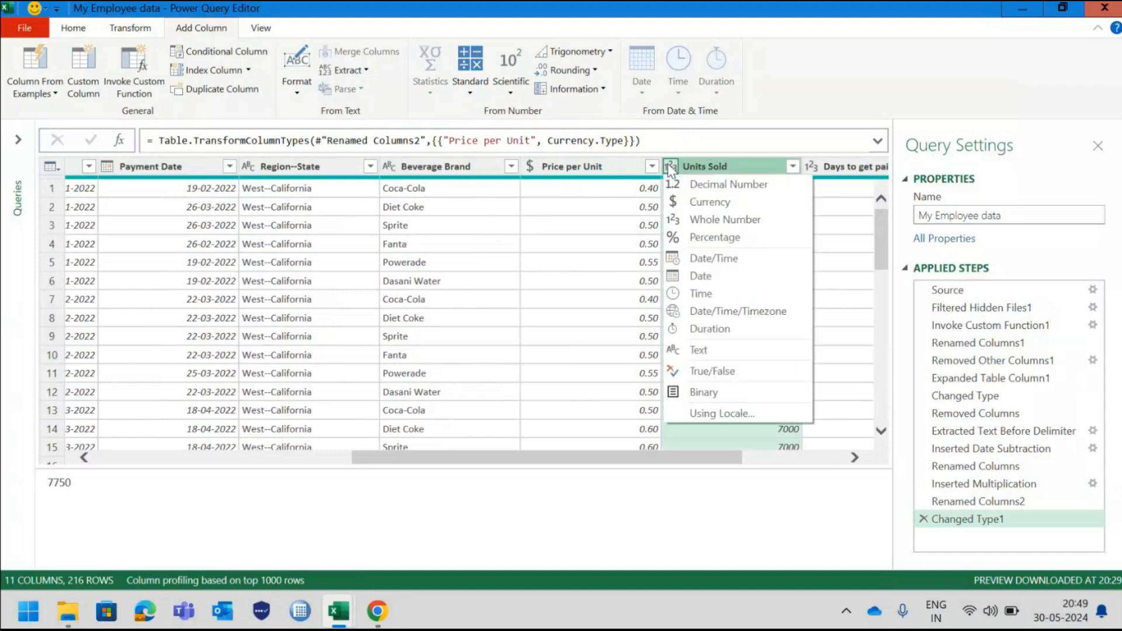
left_click(687, 202)
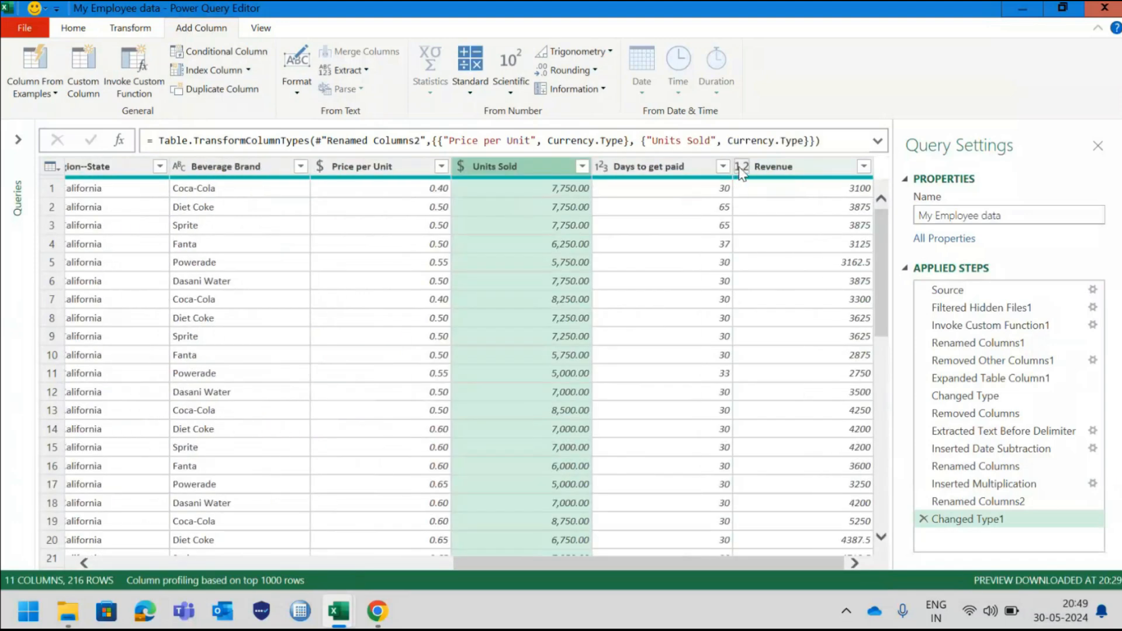
left_click(740, 168)
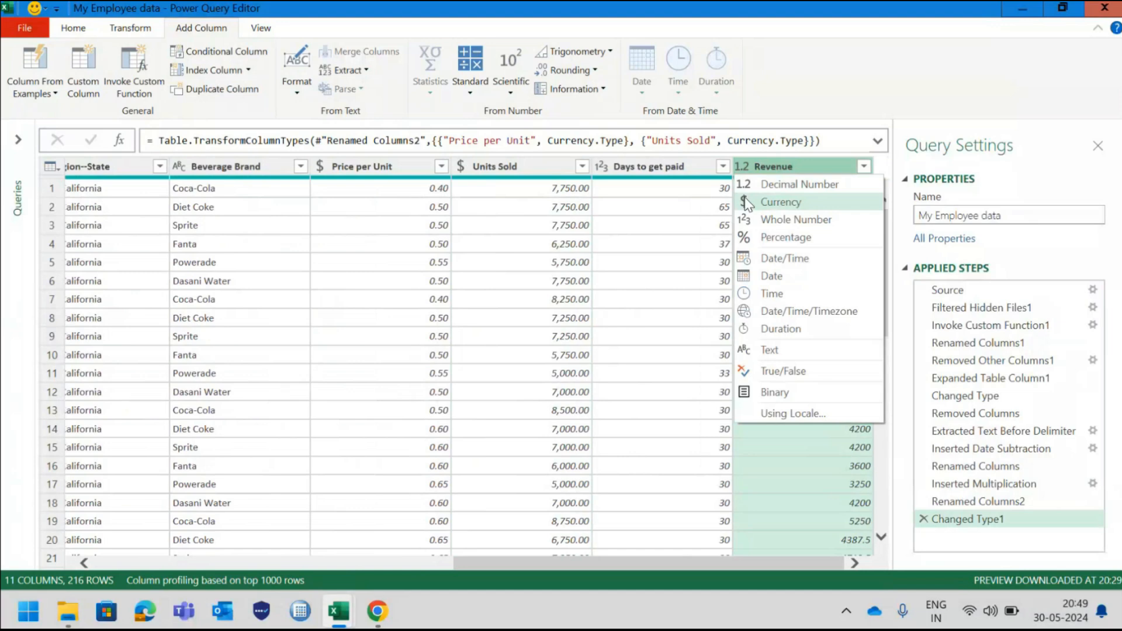
left_click(746, 204)
Step: Split the Region--State column by delimiter at each occurrence of the double hyphen between region and state
scroll(581, 226, "left", 10)
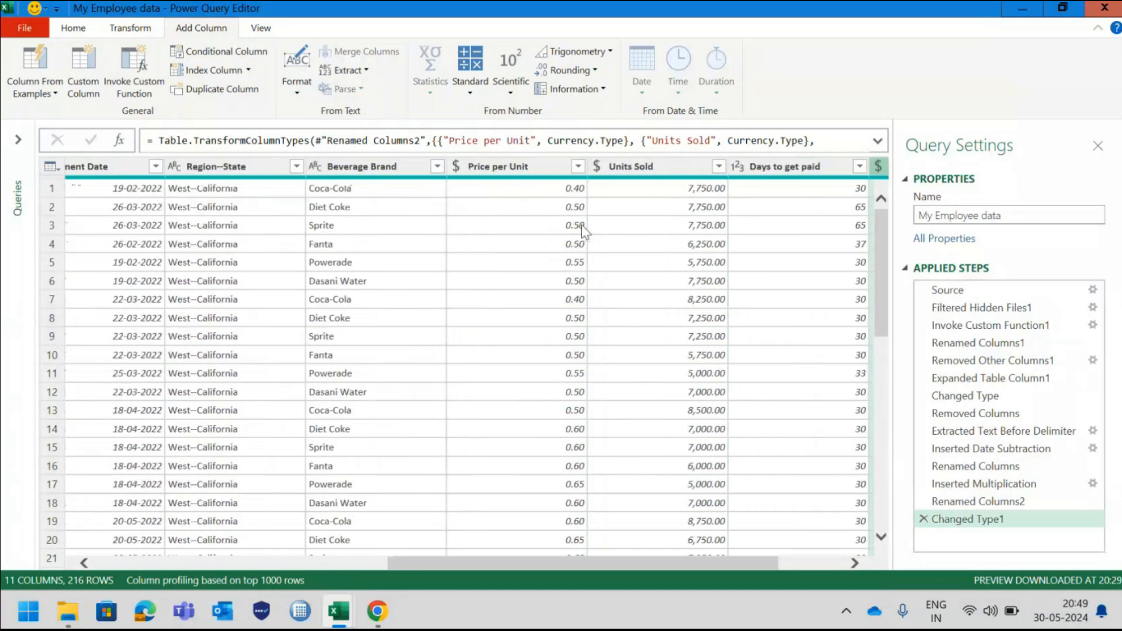
scroll(580, 225, "left", 3)
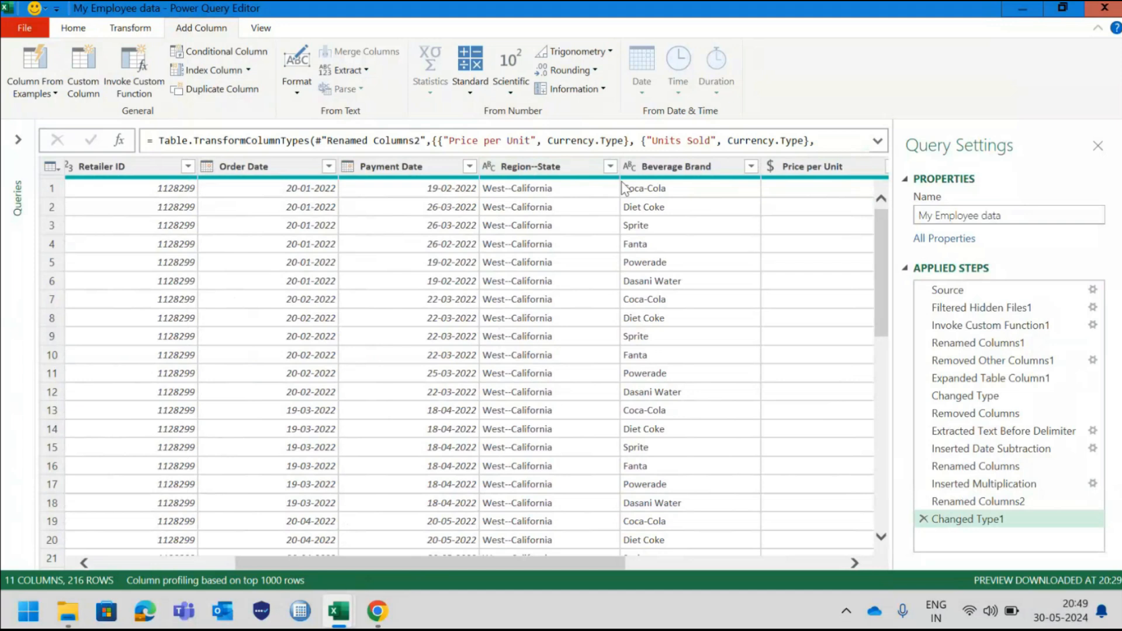
left_click(530, 165)
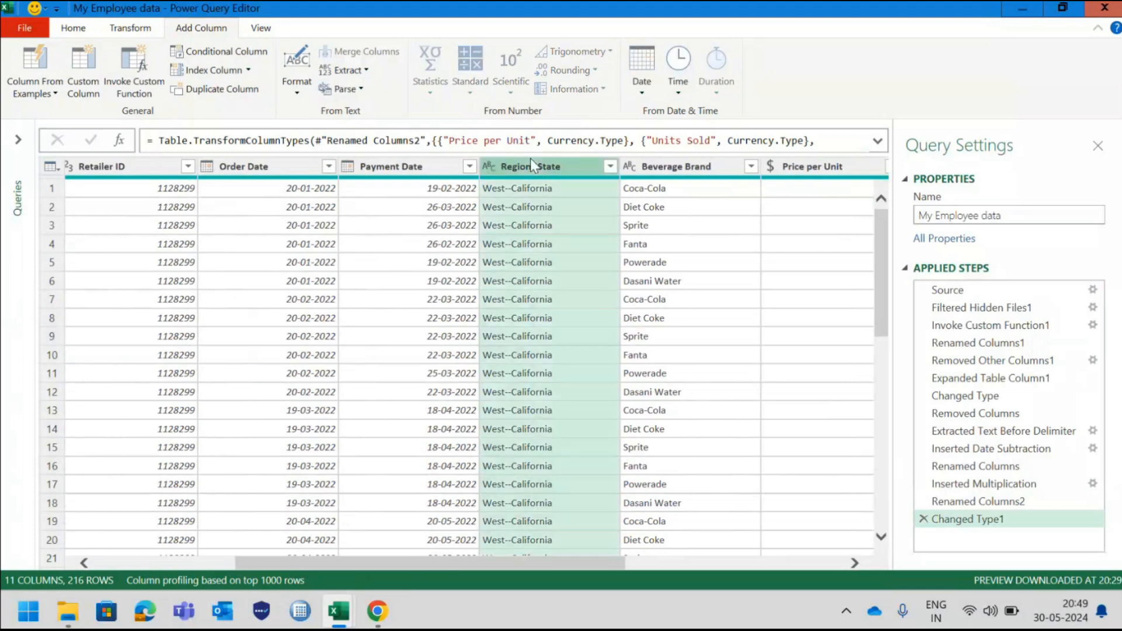
left_click(138, 30)
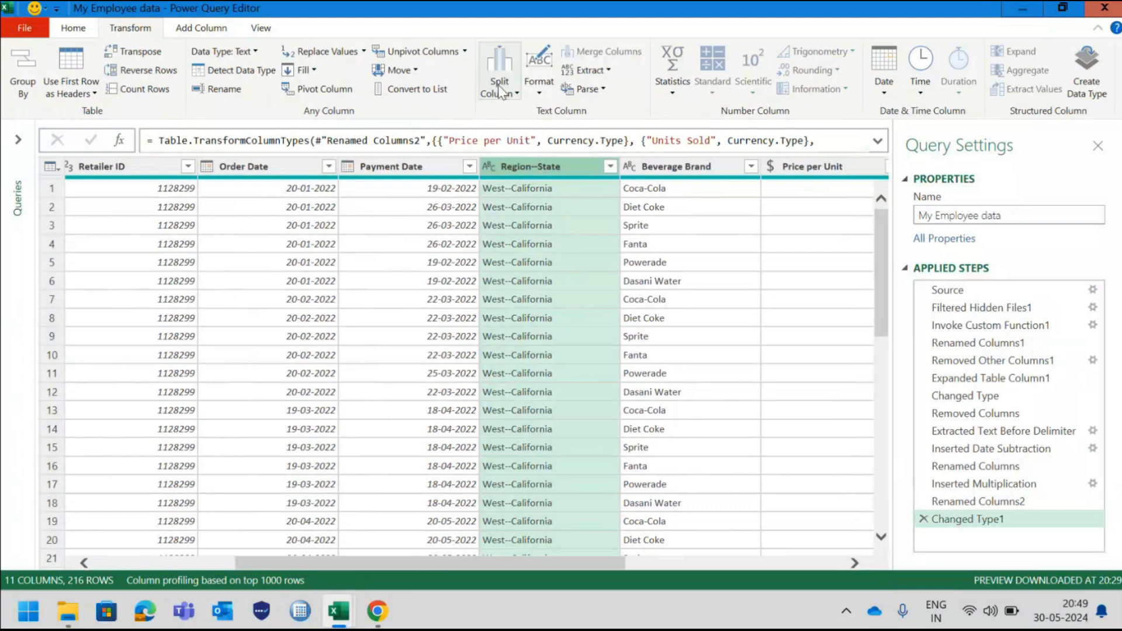
left_click(503, 60)
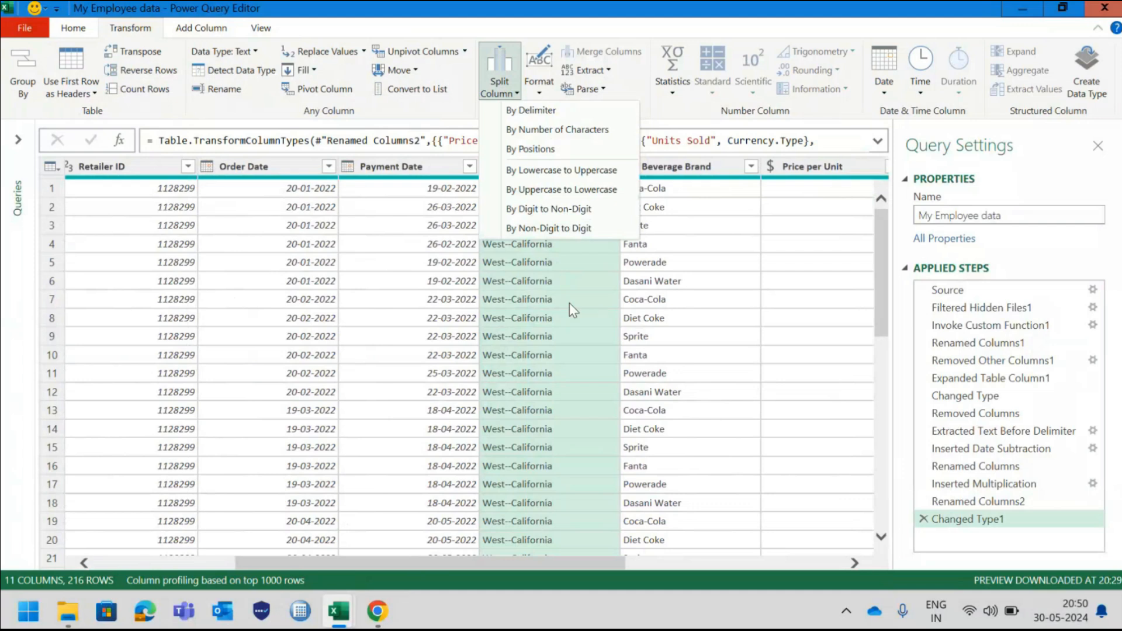
left_click(533, 111)
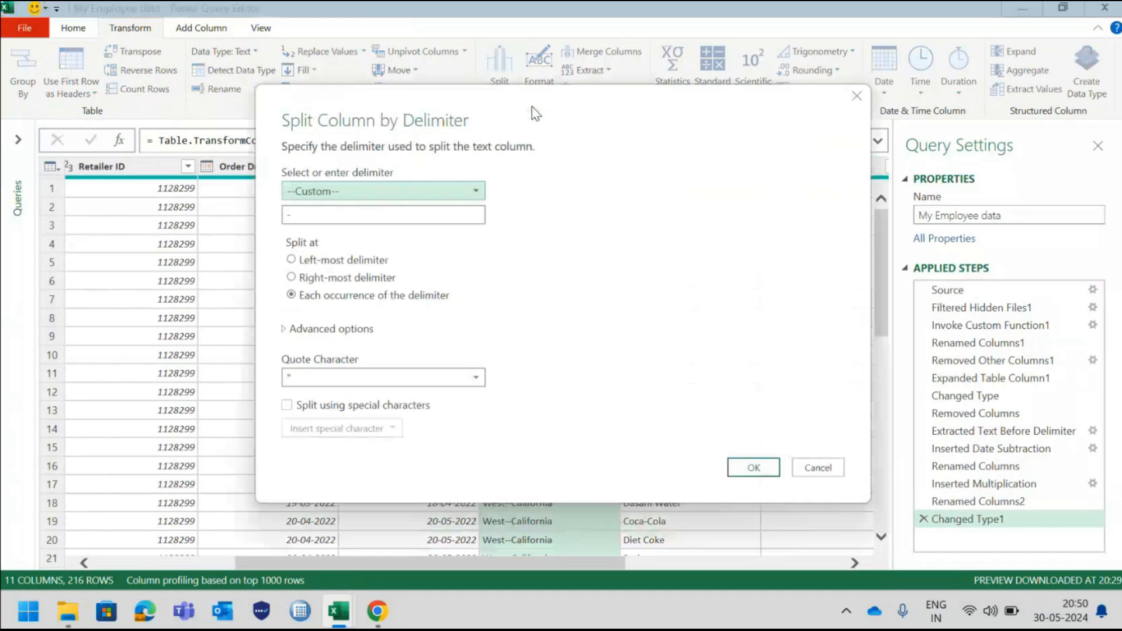
left_click_drag(534, 113, 912, 261)
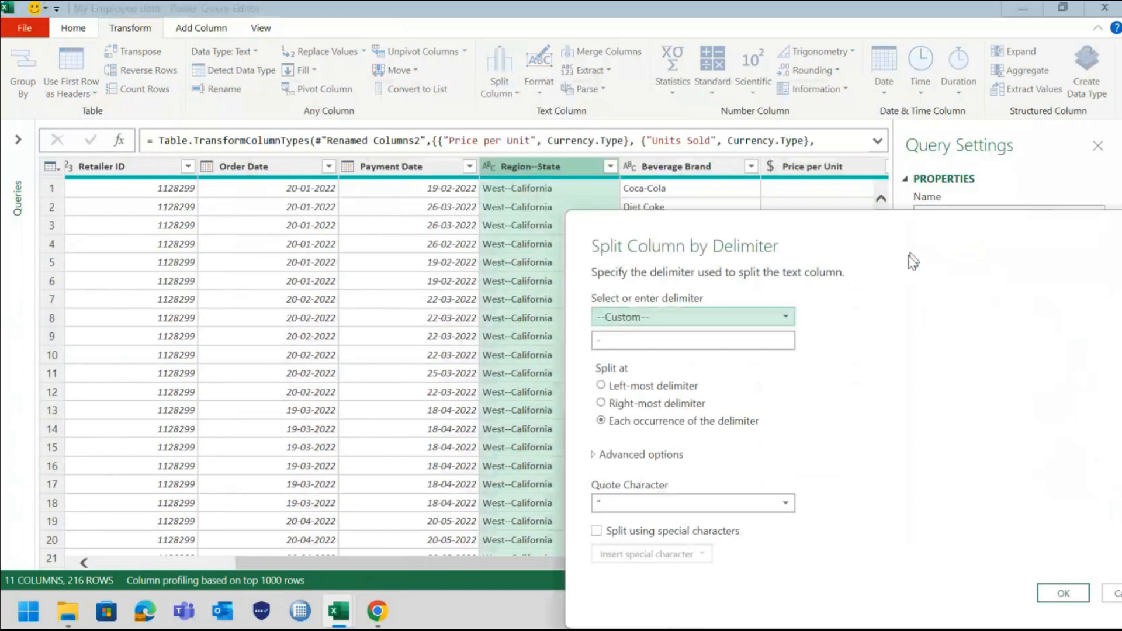
left_click_drag(913, 261, 630, 304)
left_click(331, 382)
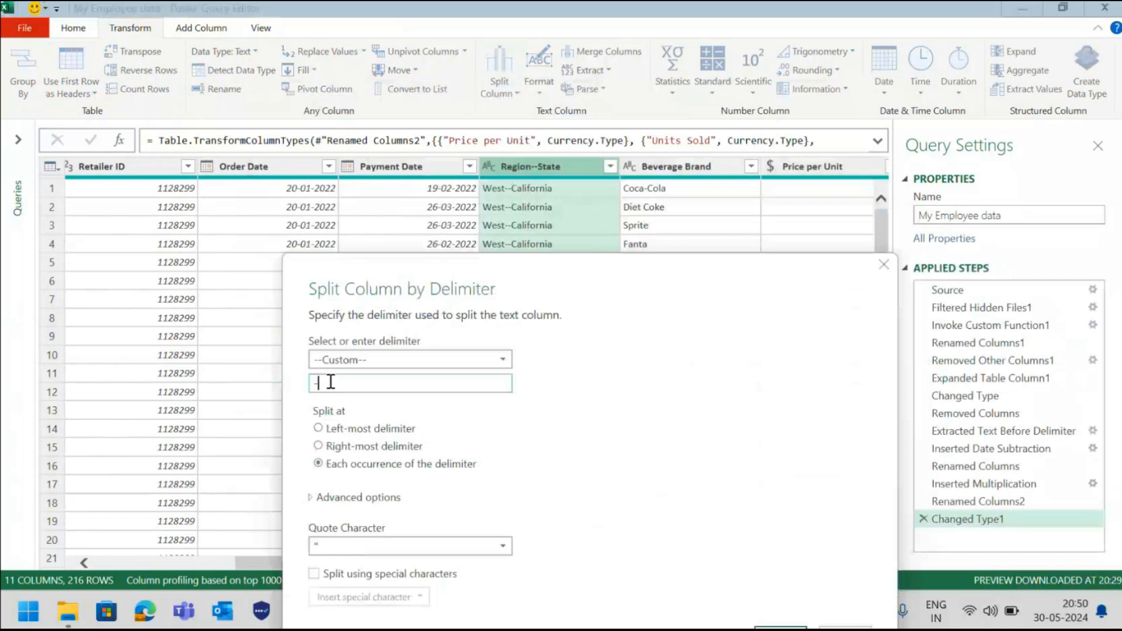
left_click(780, 628)
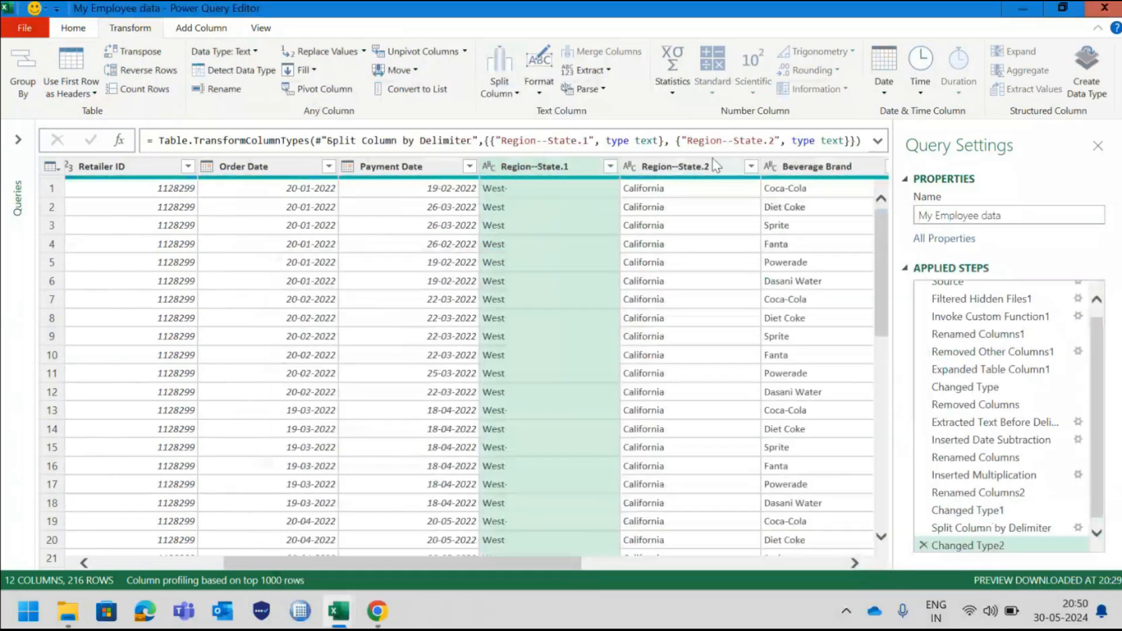
Step: Rename the Region--State.1 column as Region
double_click(581, 166)
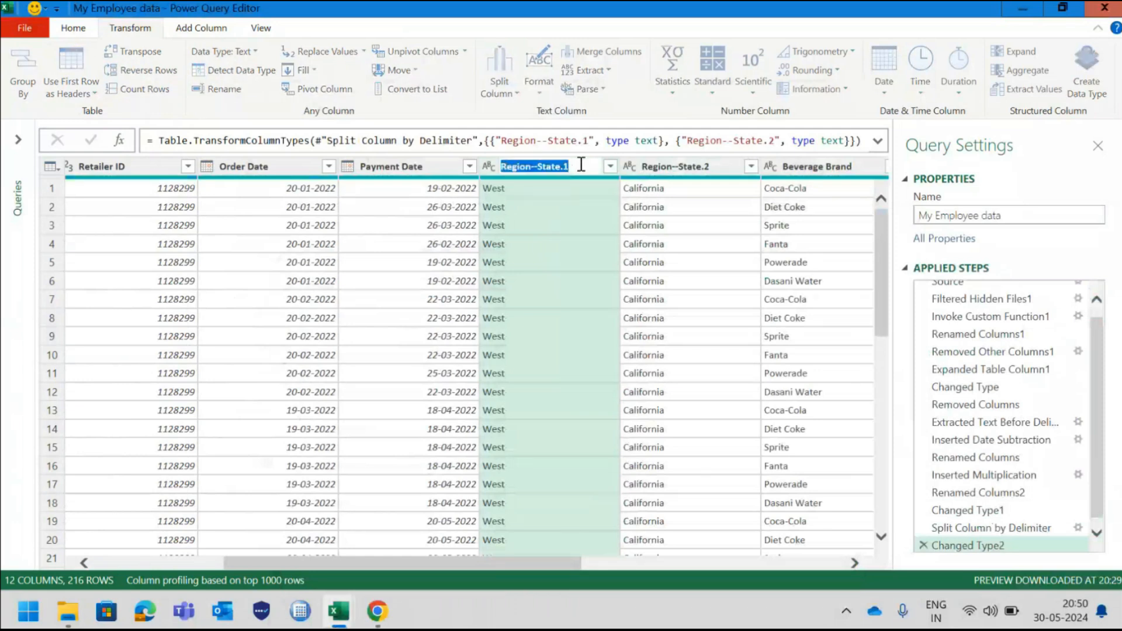
key("Escape")
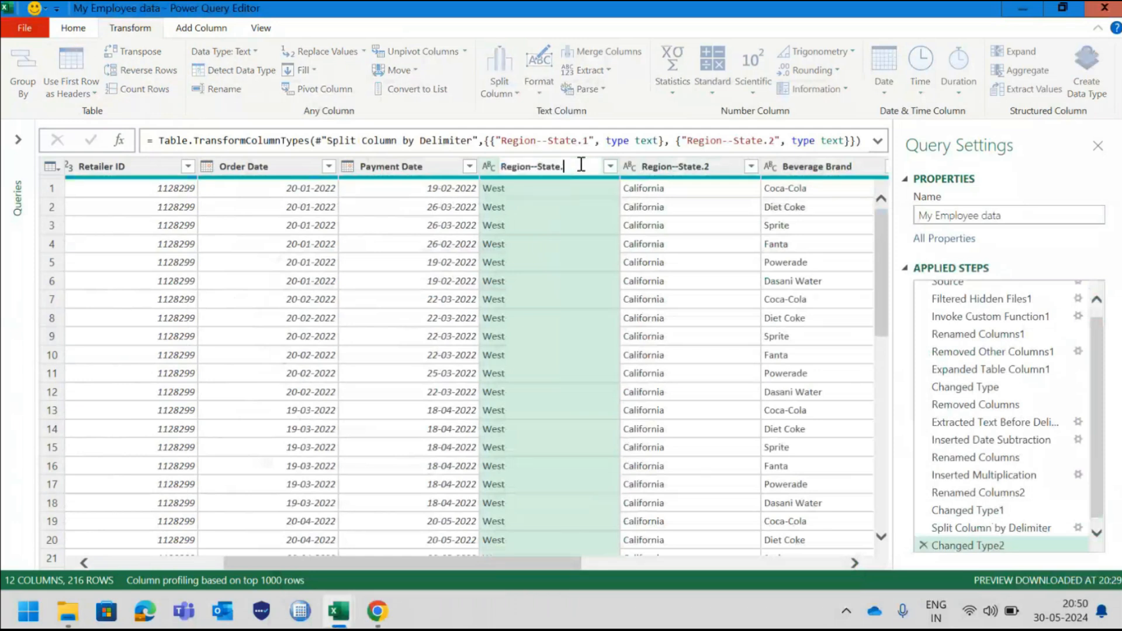
key("BackSpace")
key("BackSpace")
key("BackSpace")
key("BackSpace")
key("BackSpace")
key("BackSpace")
key("BackSpace")
key("BackSpace")
key("BackSpace")
key("Return")
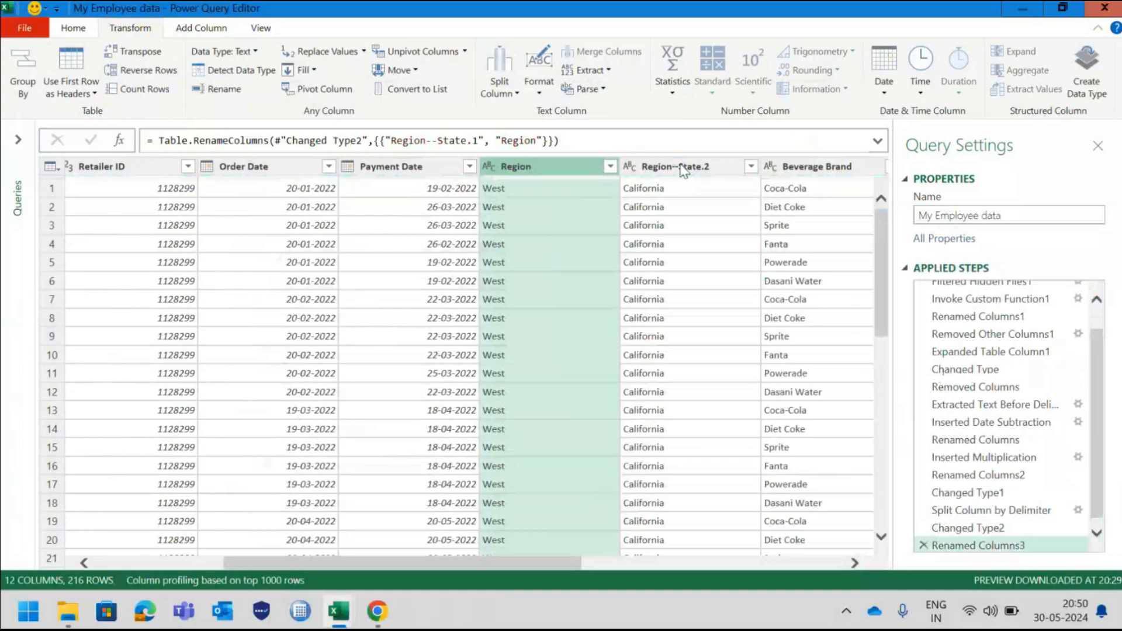
Step: Rename the Region--State.2 column as State and hide the query settings
double_click(684, 168)
key("BackSpace")
key("BackSpace")
key("End")
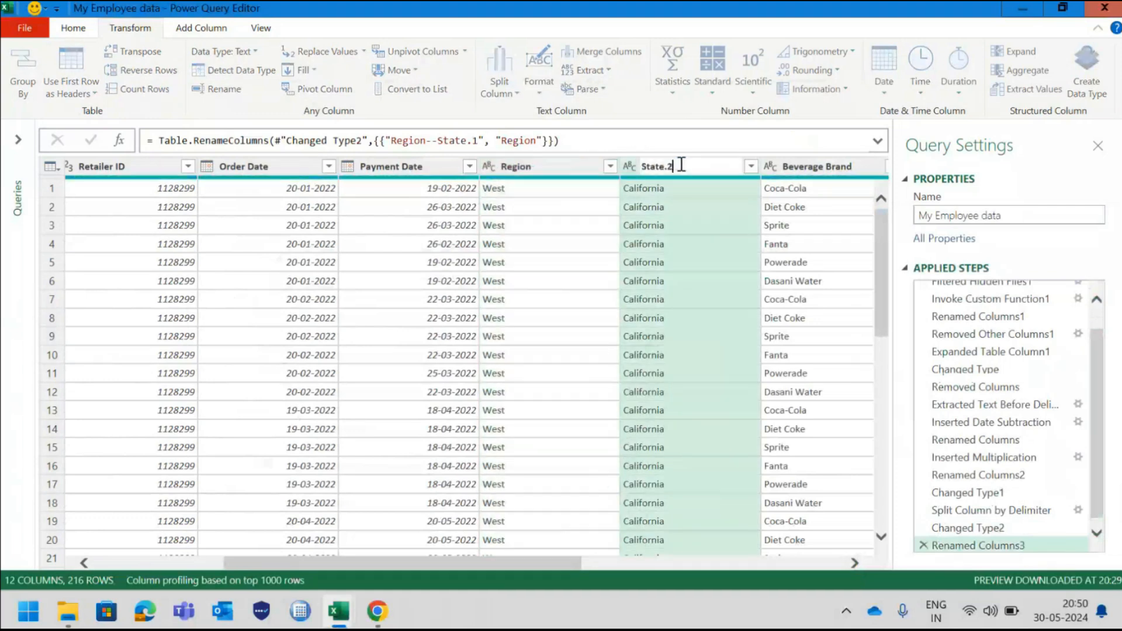
key("BackSpace")
key("BackSpace")
left_click(1099, 146)
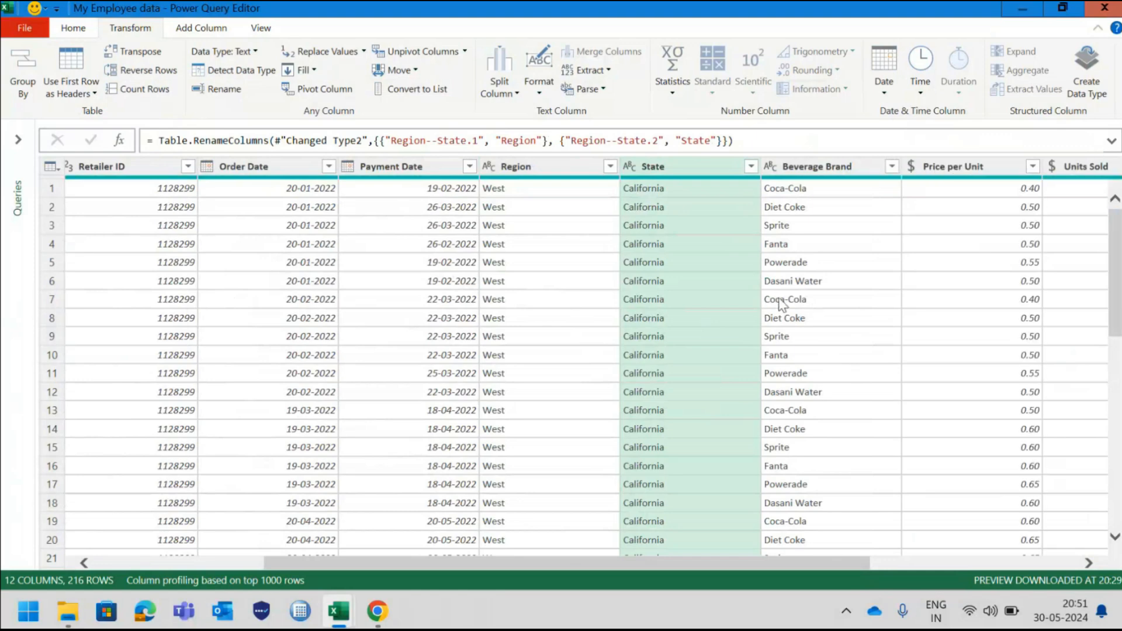
Step: Load the cleaned query into a worksheet table, leave the Power Query Editor, and hide the Queries & Connections list
scroll(780, 304, "right", 3)
scroll(780, 304, "right", 5)
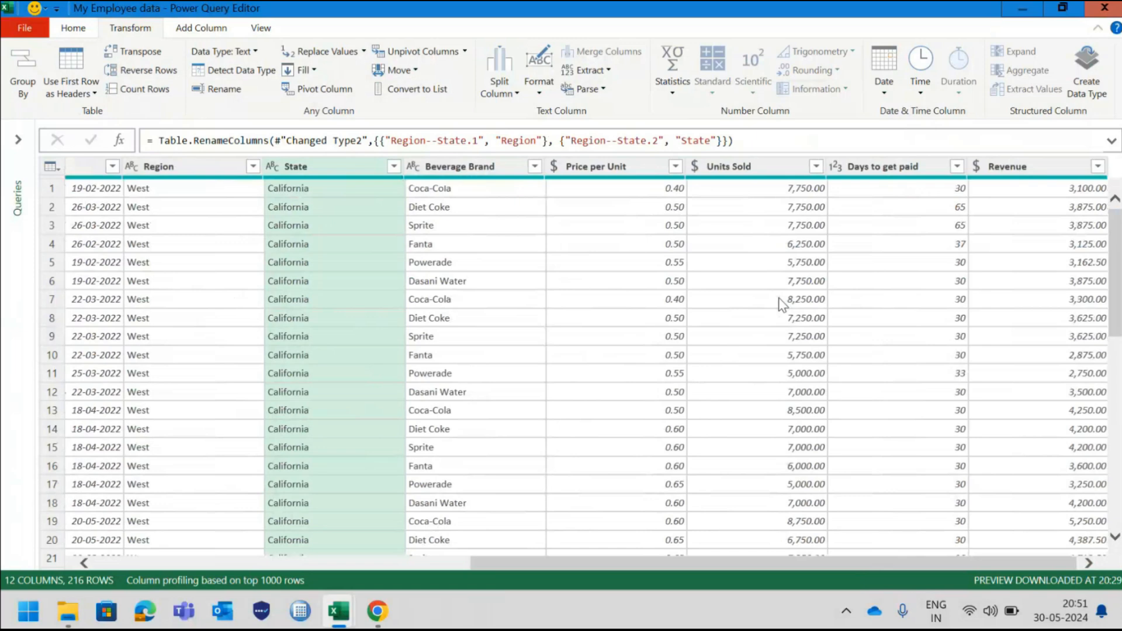
scroll(780, 304, "left", 14)
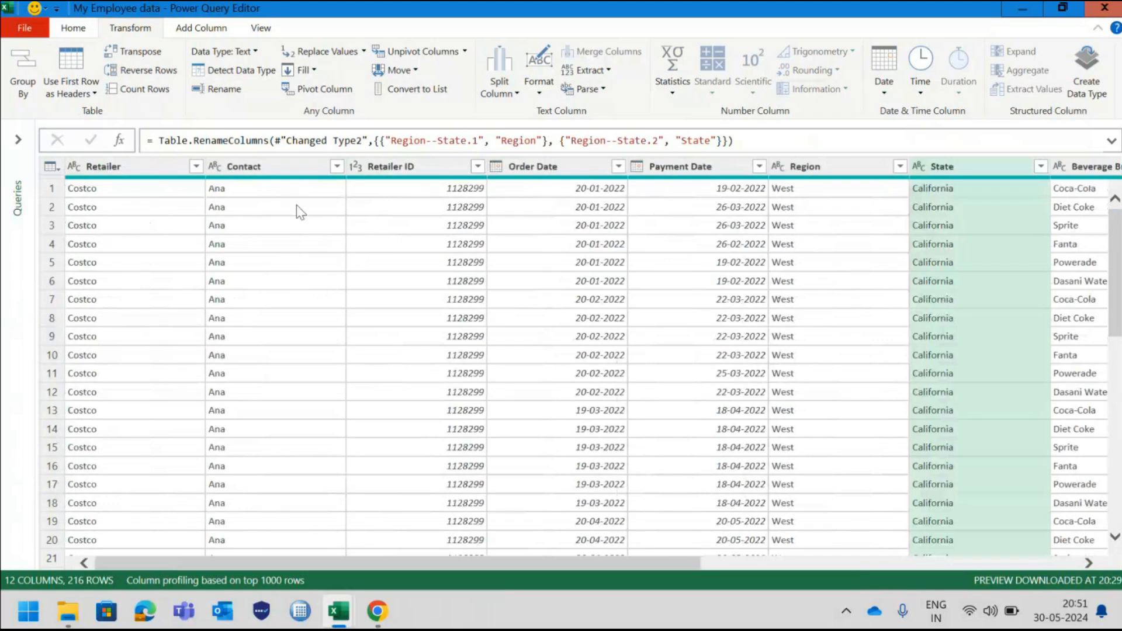
left_click(24, 29)
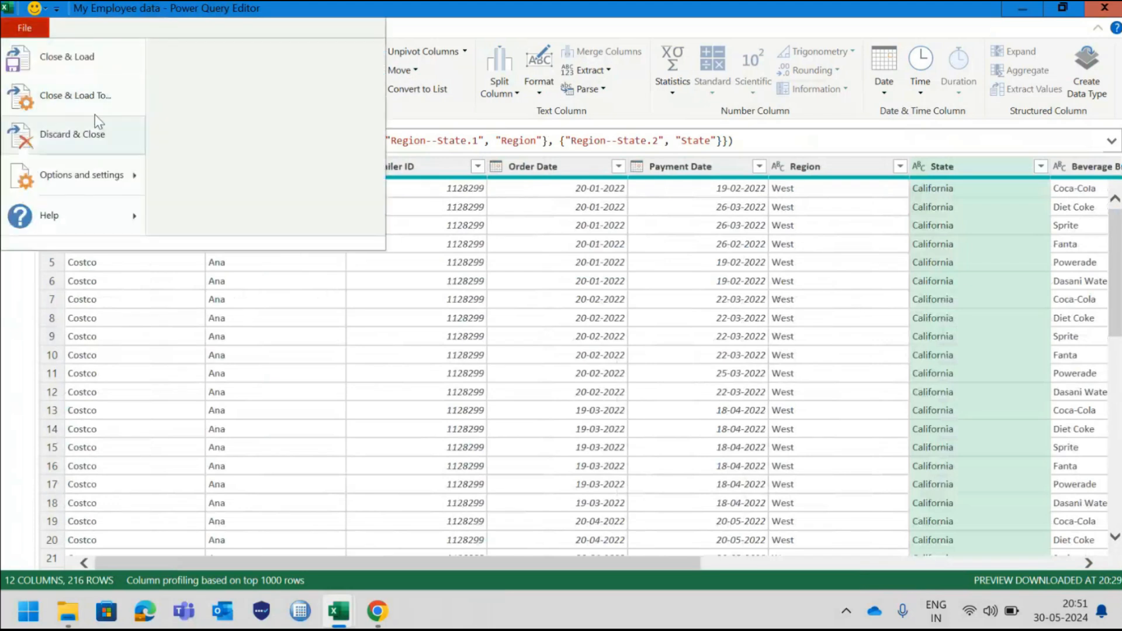
left_click(61, 57)
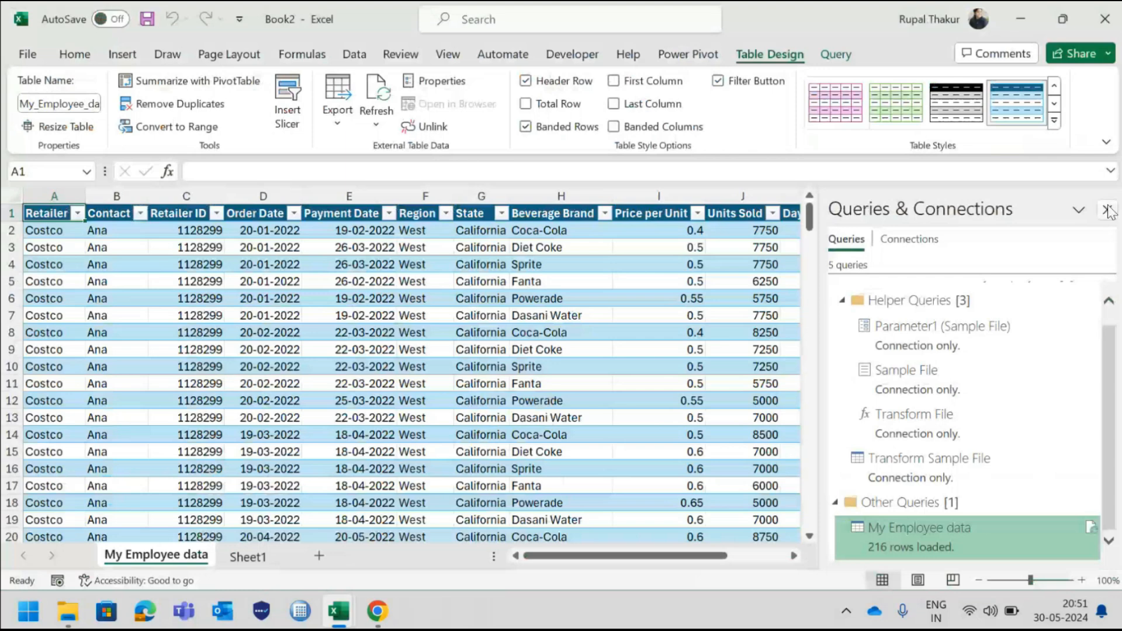
left_click(1107, 211)
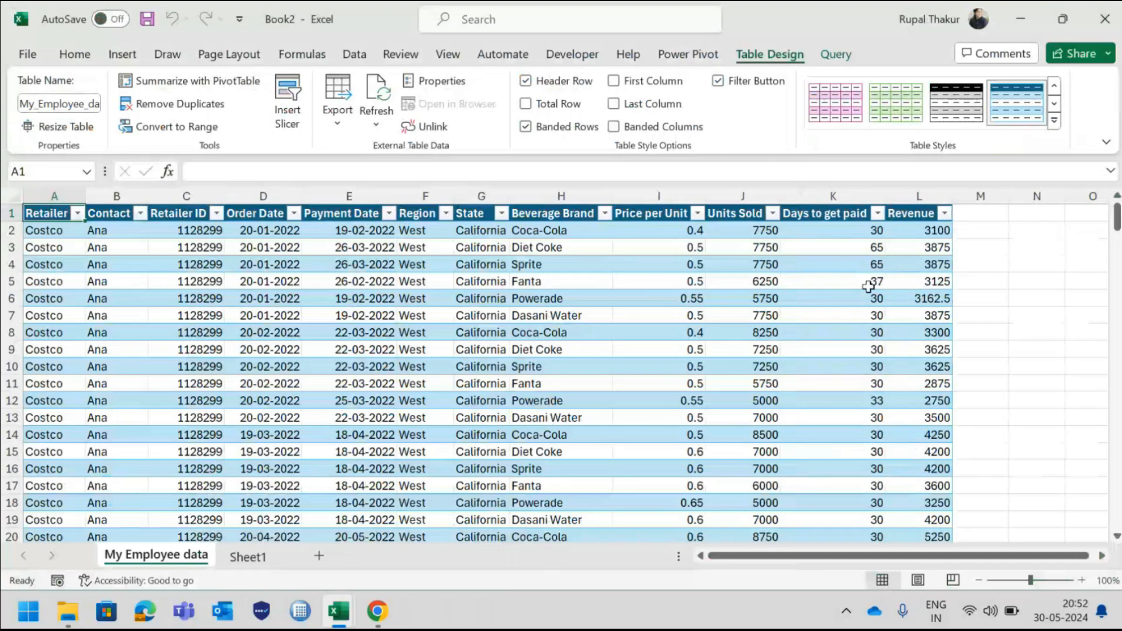
Step: Insert a PivotTable on a new worksheet from the loaded My Employee data table
scroll(803, 314, "down", 11)
scroll(803, 314, "down", 16)
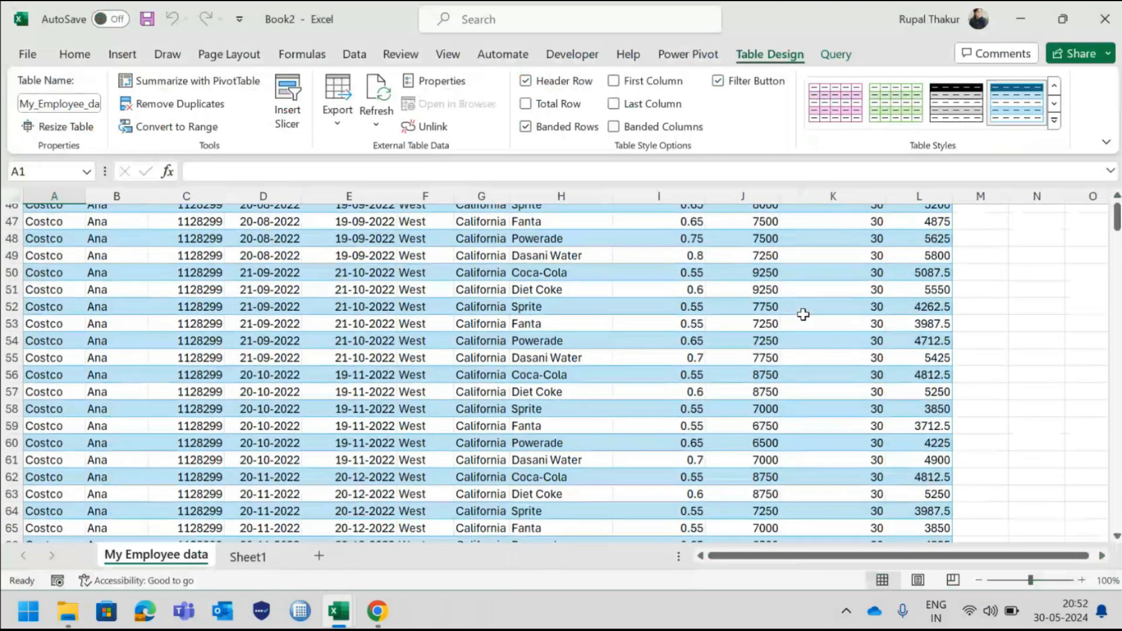
scroll(802, 315, "up", 20)
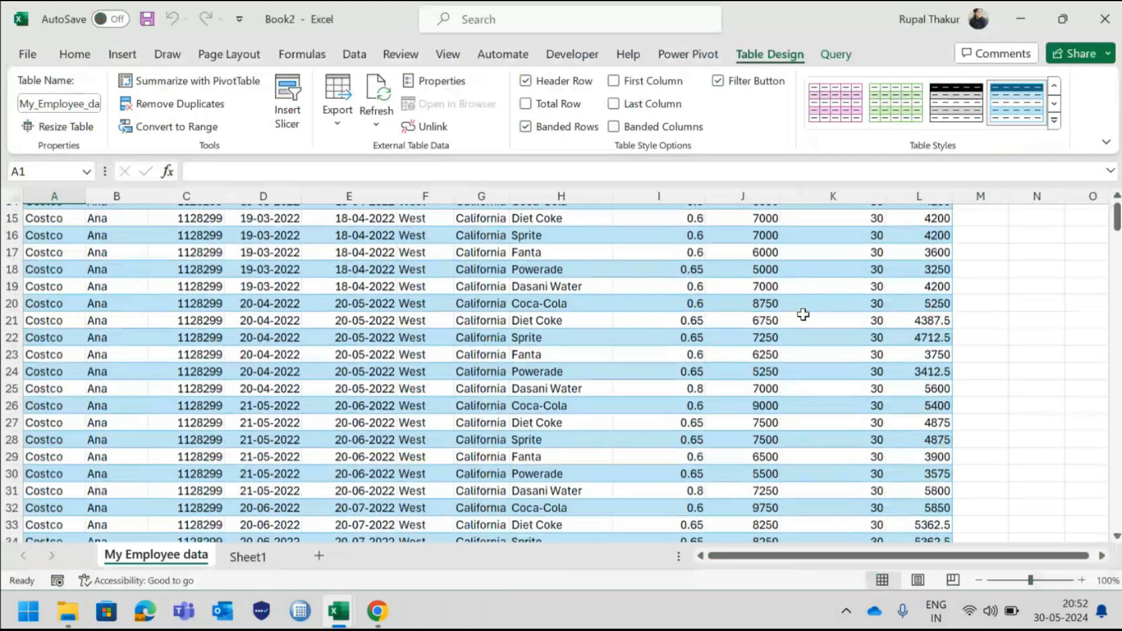
scroll(803, 314, "up", 5)
left_click(283, 326)
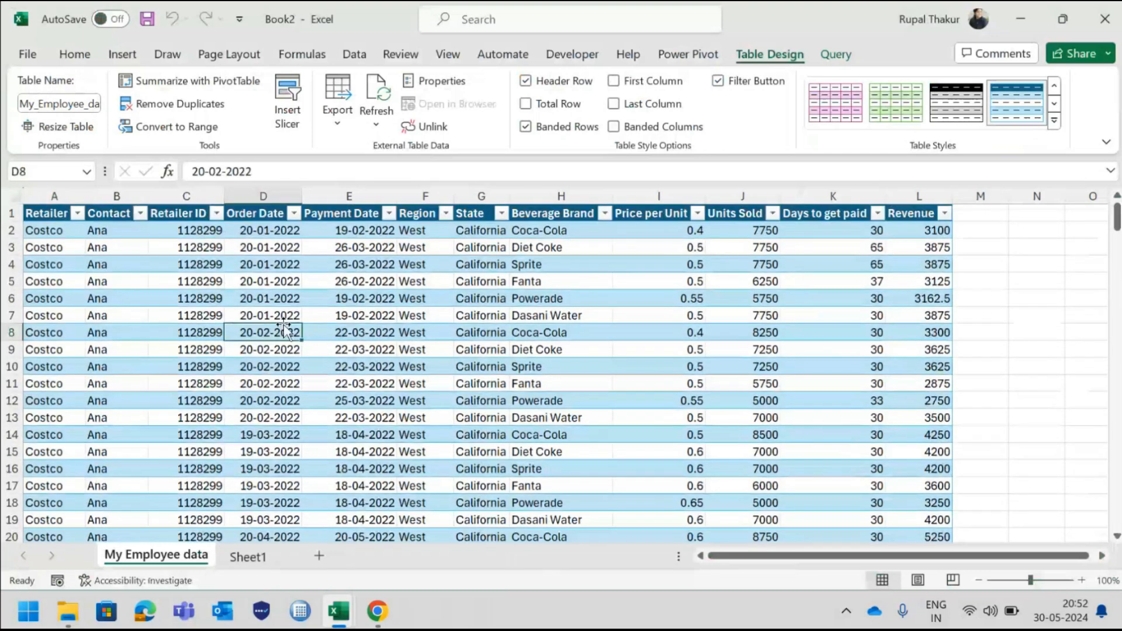
left_click(121, 54)
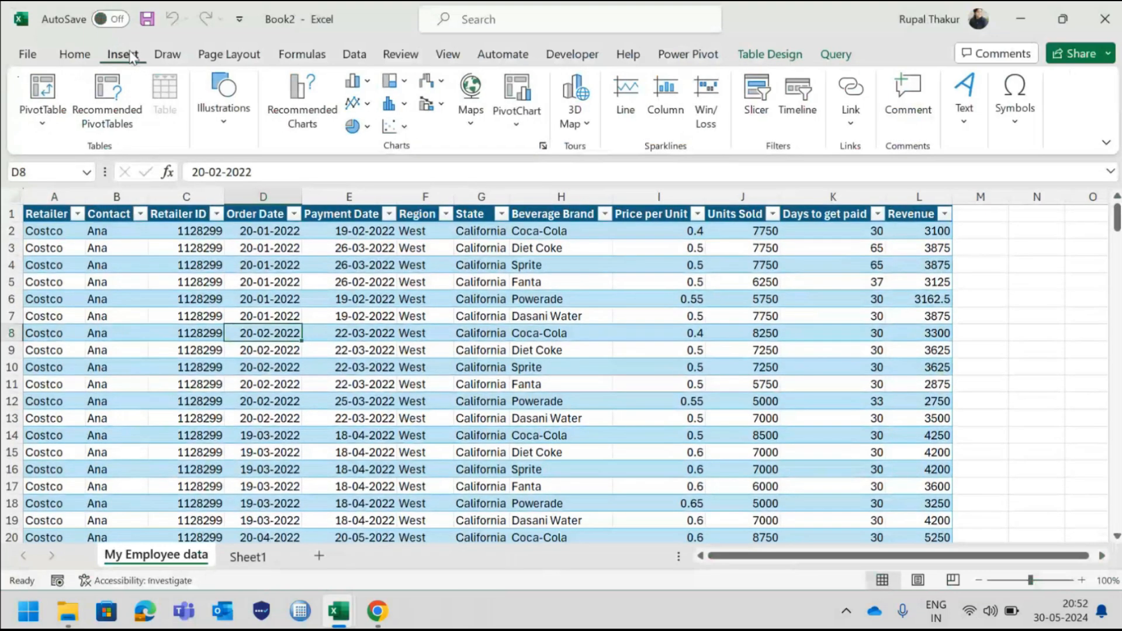
left_click(39, 92)
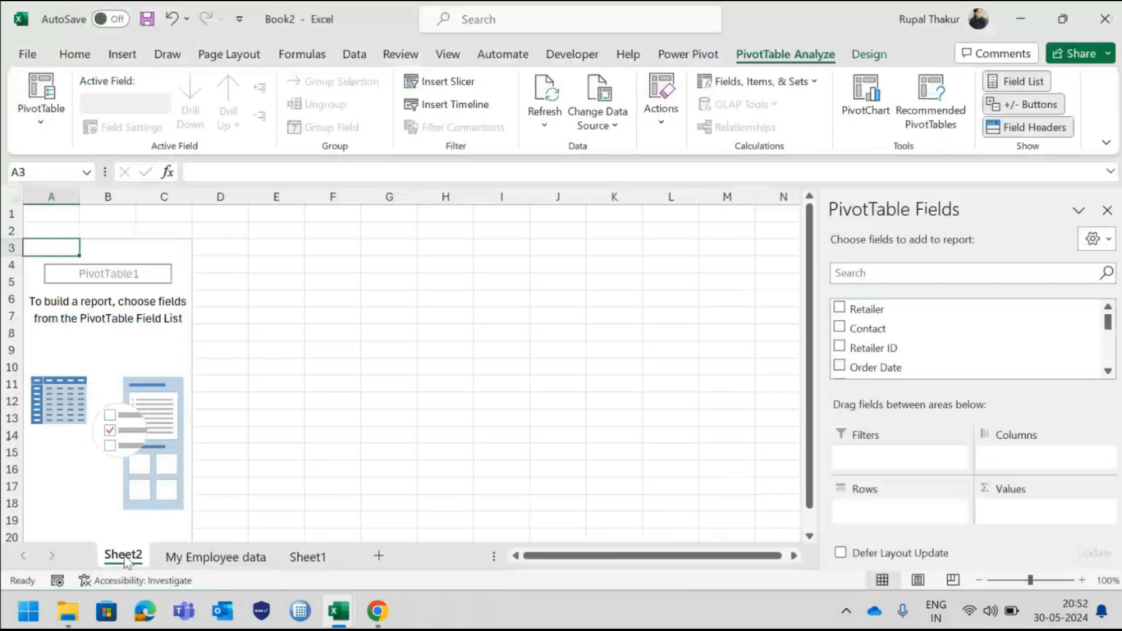
Step: Summarize revenue by region in the PivotTable, with Revenue as values and Region as rows
scroll(964, 339, "down", 5)
left_click(840, 347)
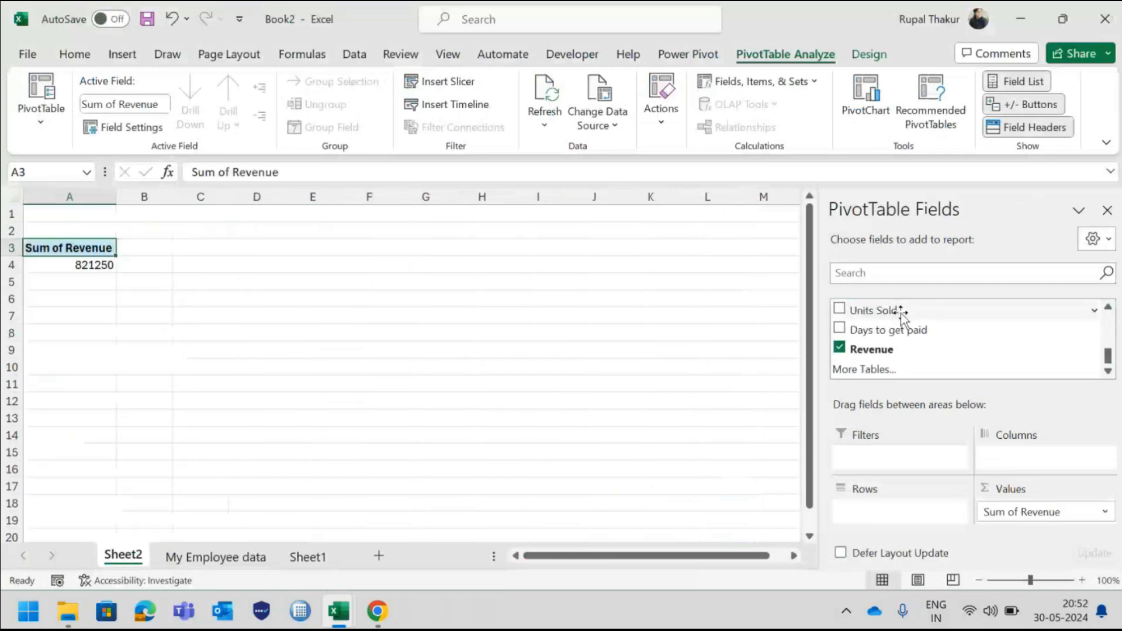
scroll(903, 312, "up", 3)
left_click_drag(871, 317, 869, 517)
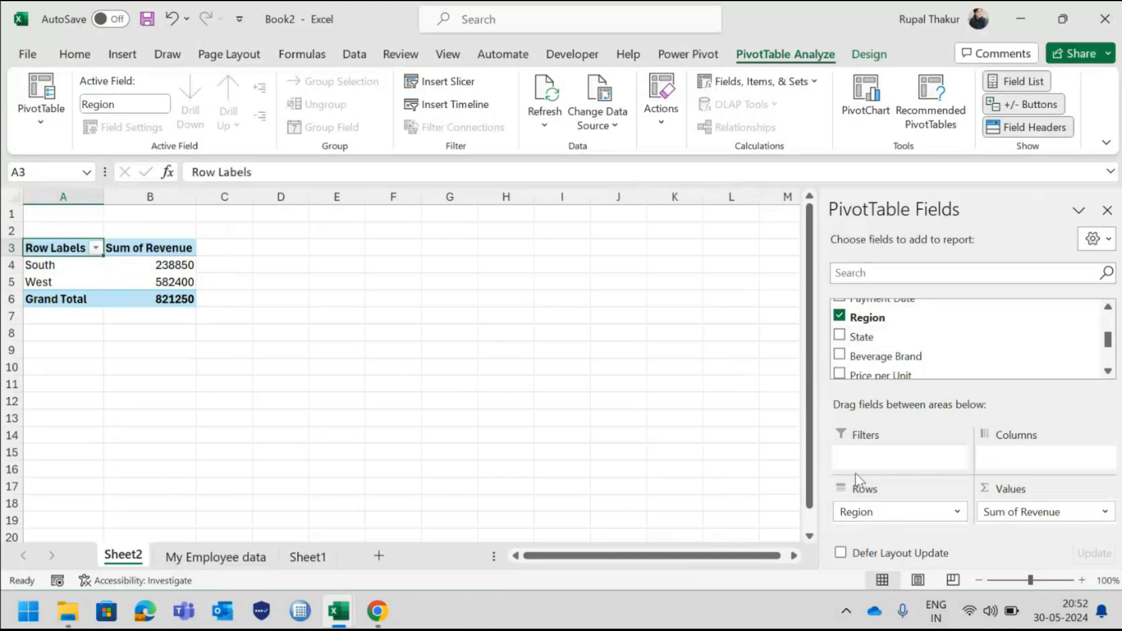
Step: Replace Region with State as the row field of the PivotTable
left_click(839, 318)
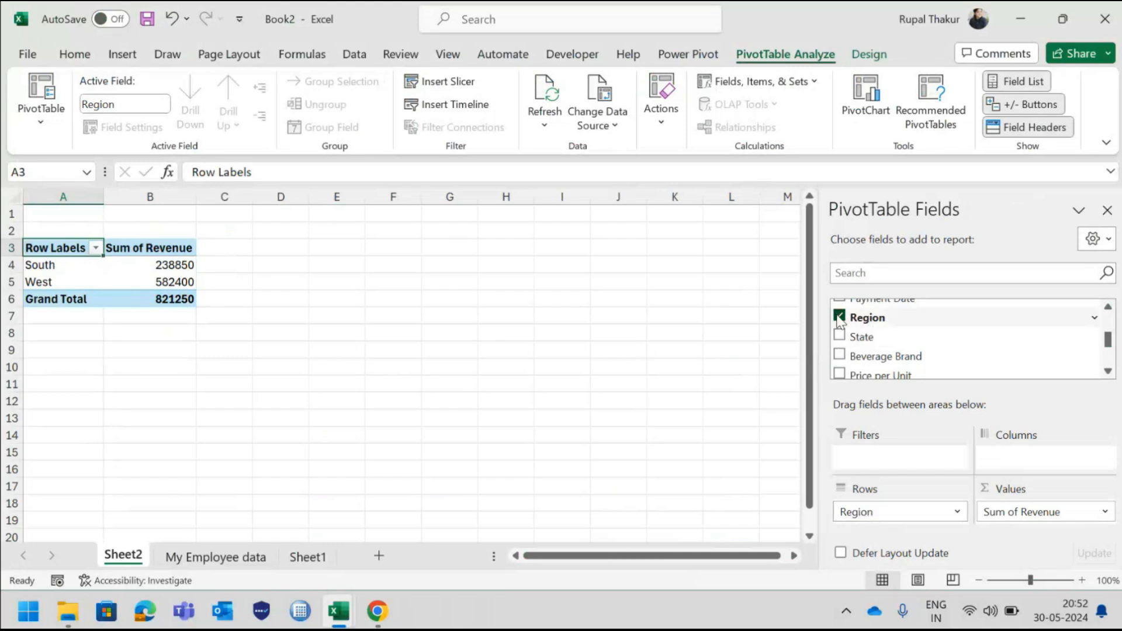
left_click_drag(861, 336, 869, 513)
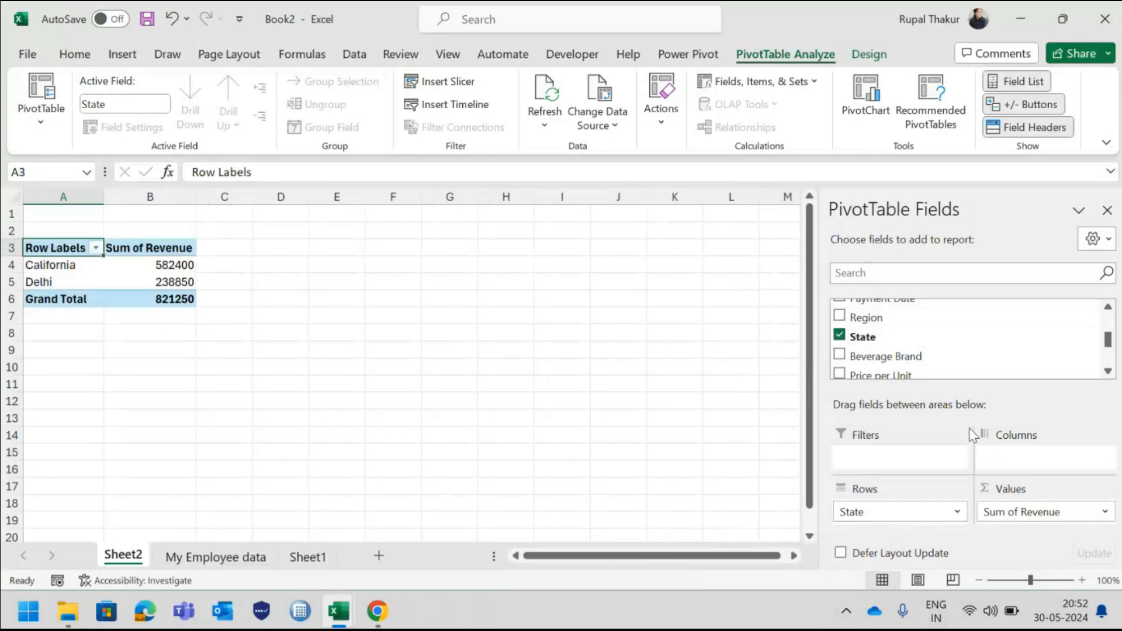
scroll(903, 321, "up", 3)
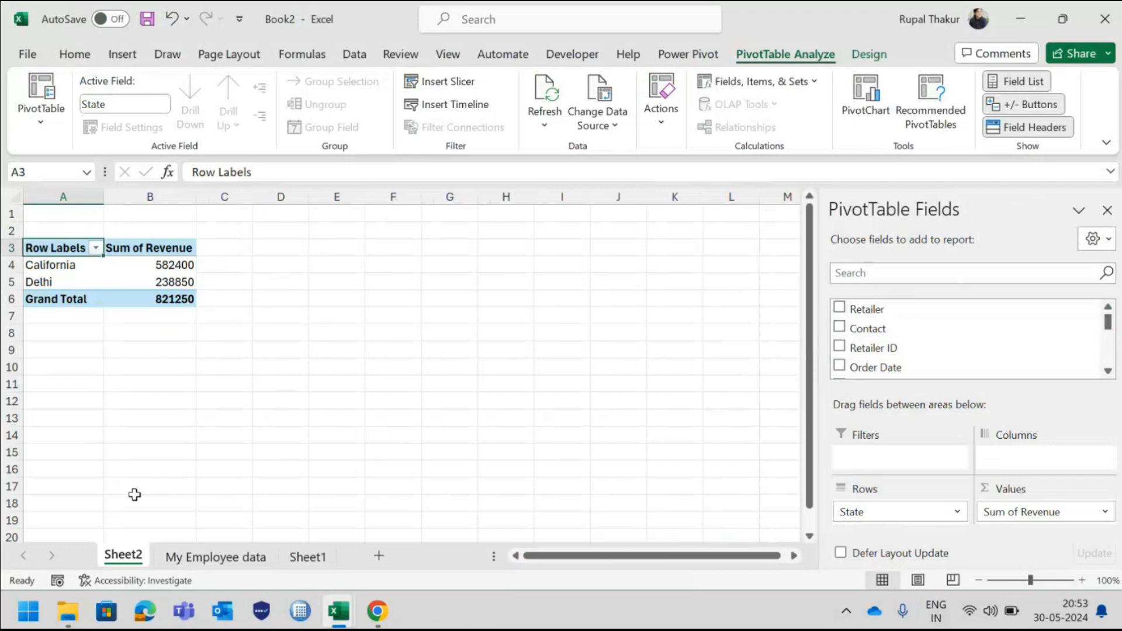
Step: Refresh all data sources of the workbook from the PivotTable on Sheet2 and return to the My Employee data sheet
left_click(225, 558)
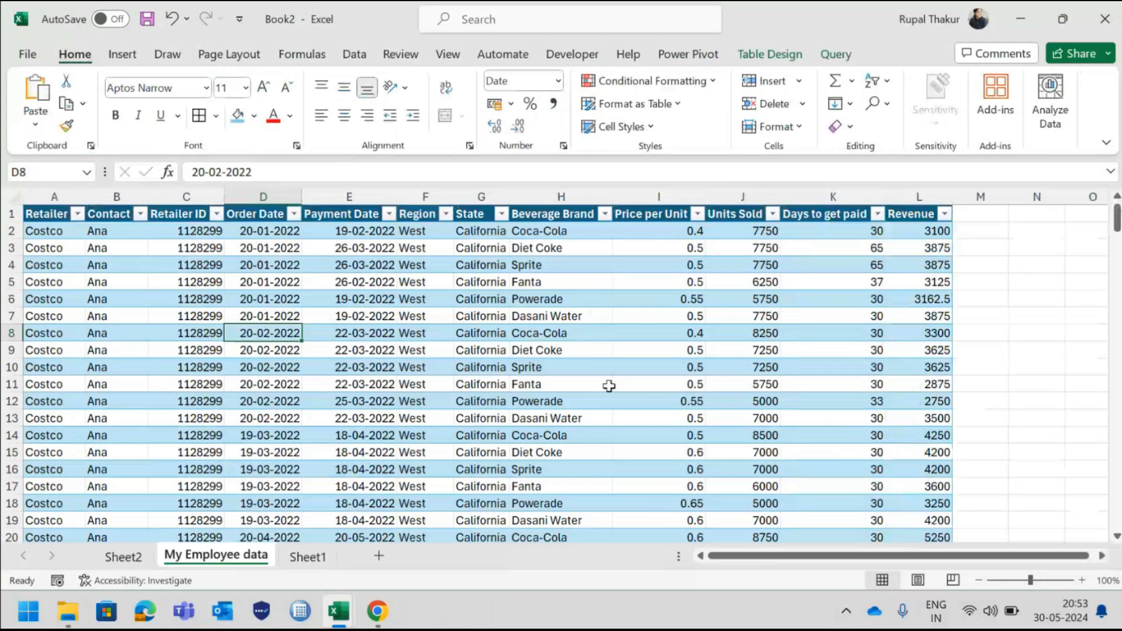
left_click(609, 386)
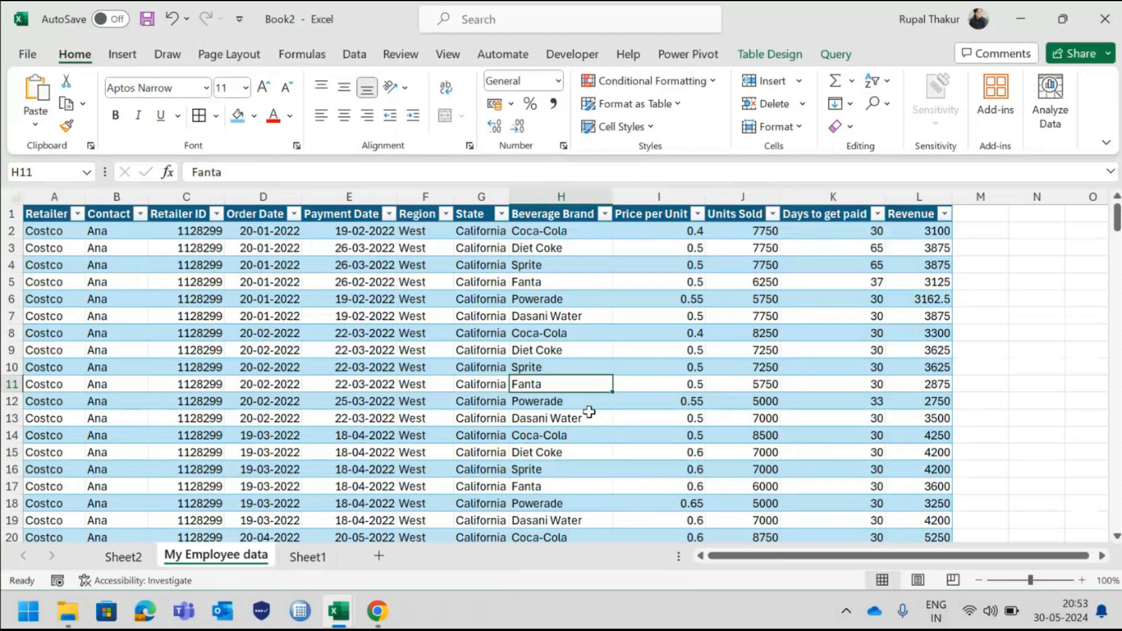
left_click(124, 557)
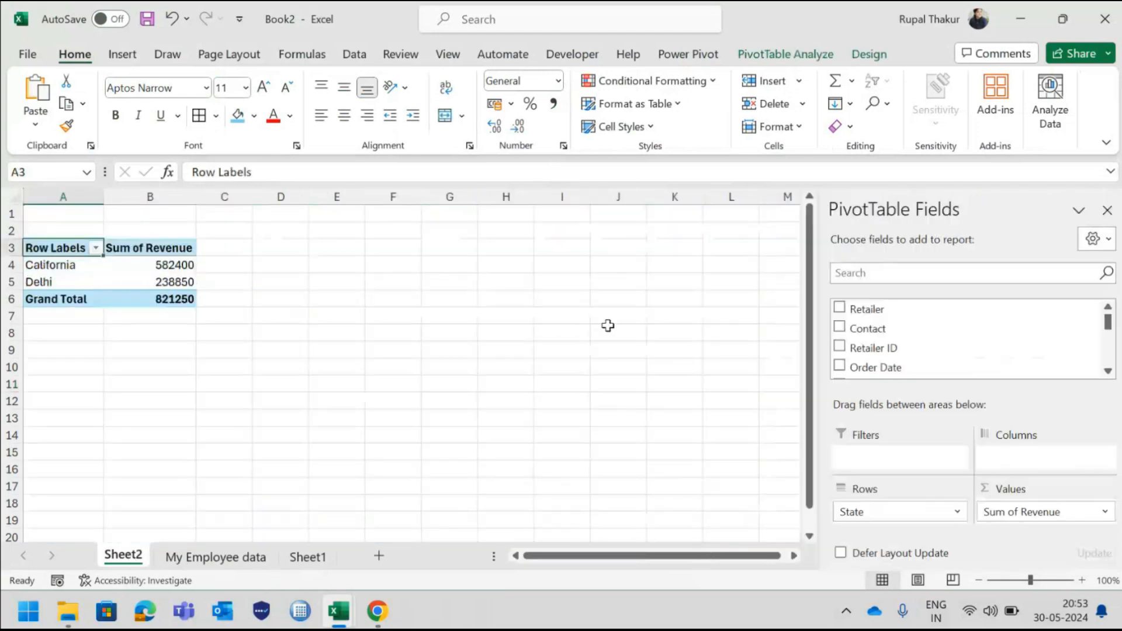
left_click(782, 53)
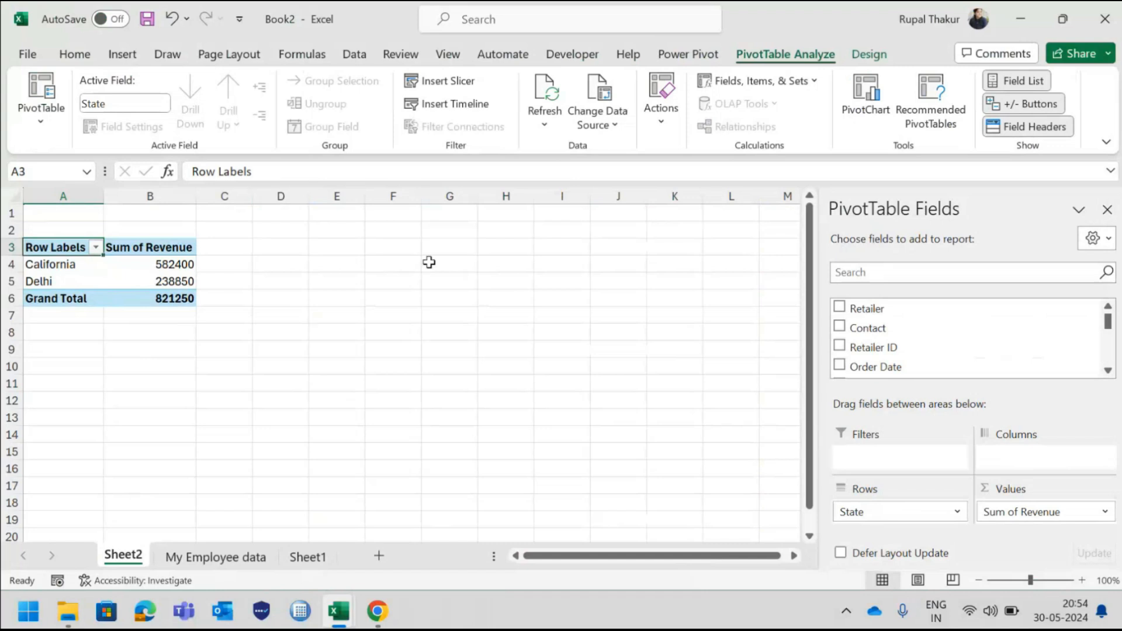
left_click(544, 122)
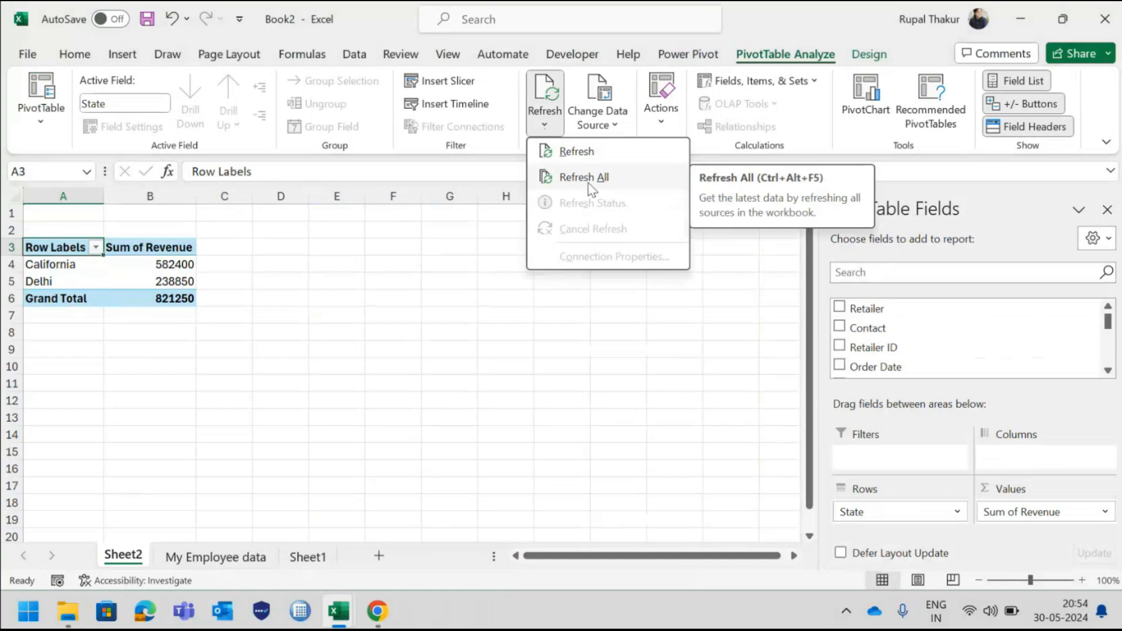
left_click(589, 185)
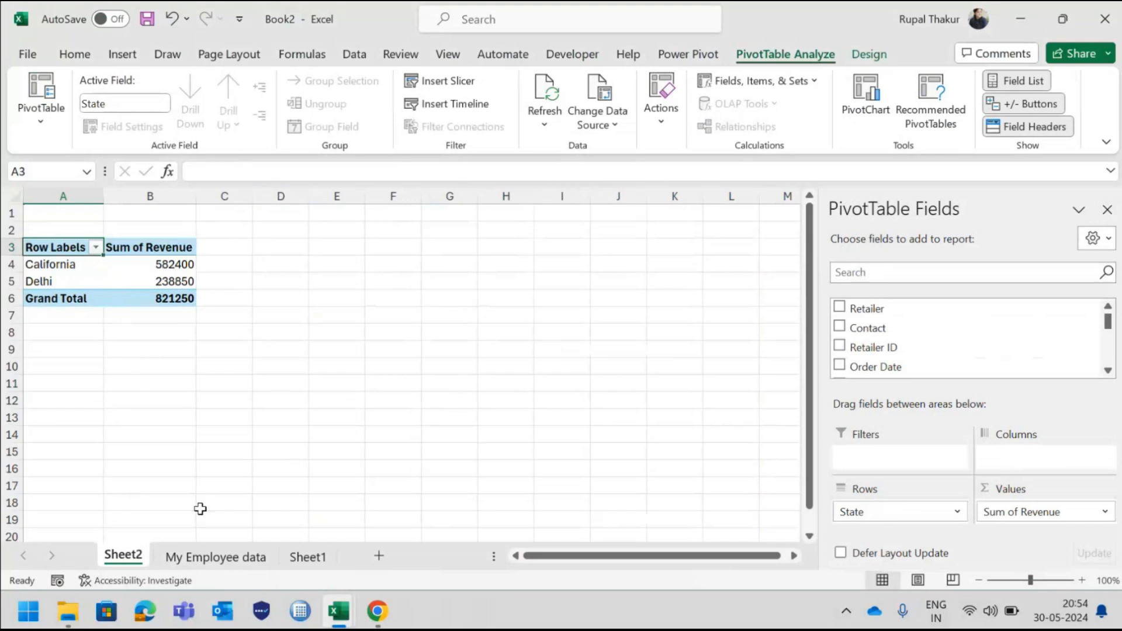
left_click(221, 558)
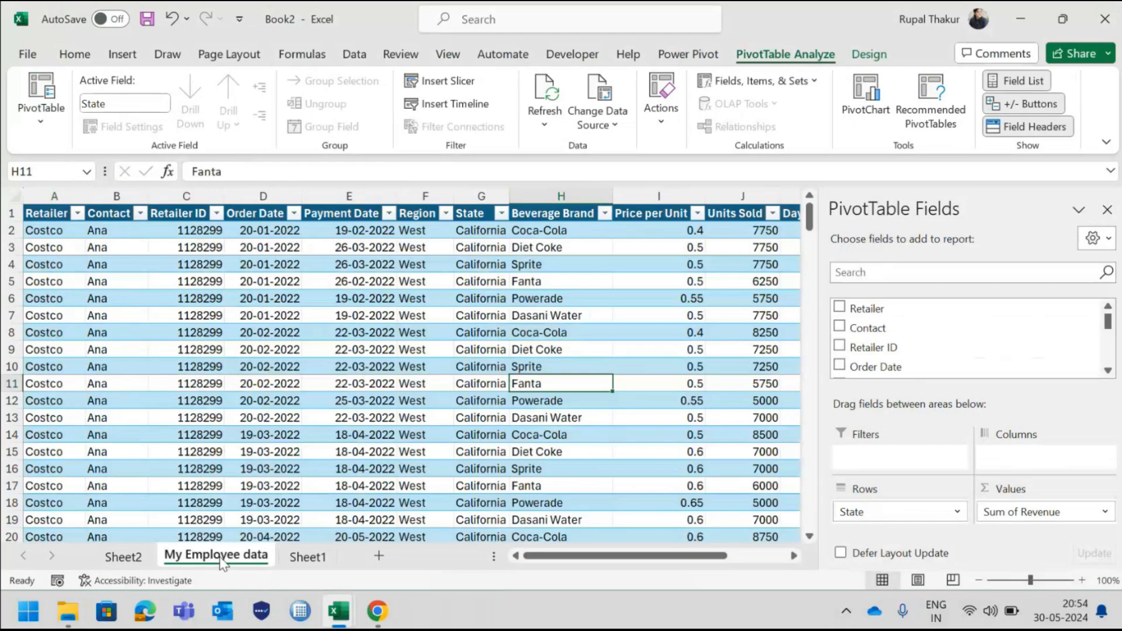